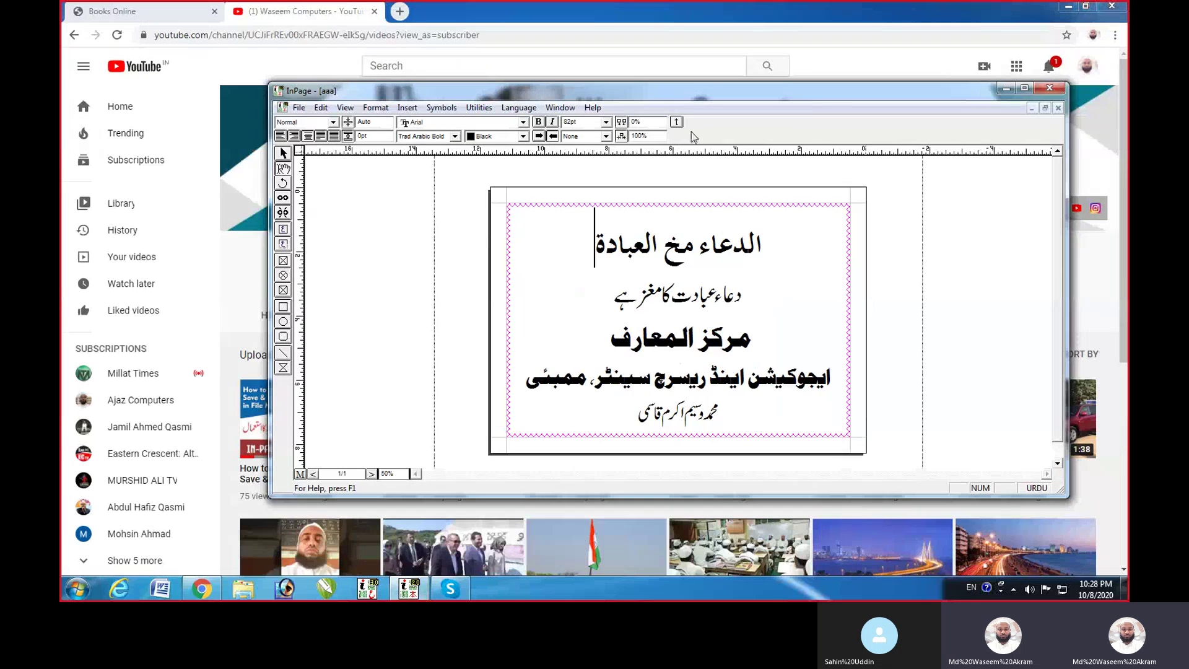
Create a new one-page A4 portrait document with the default margins and right-to-left direction
drag(684, 101, 629, 182)
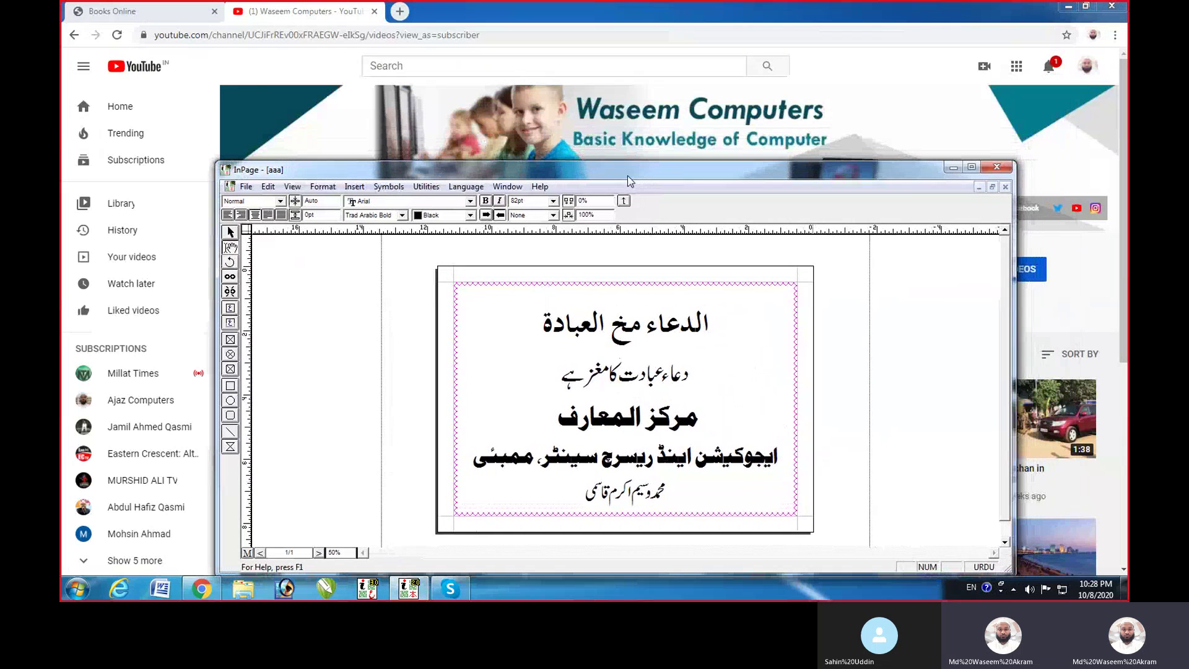
click(245, 186)
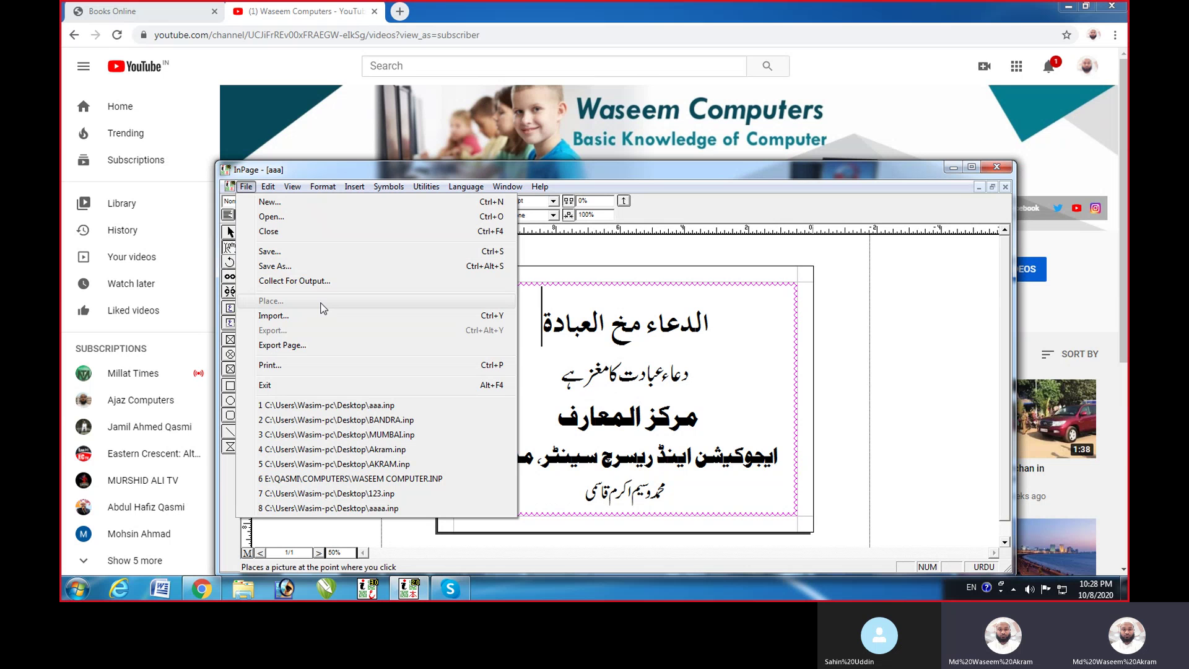
click(275, 206)
click(712, 329)
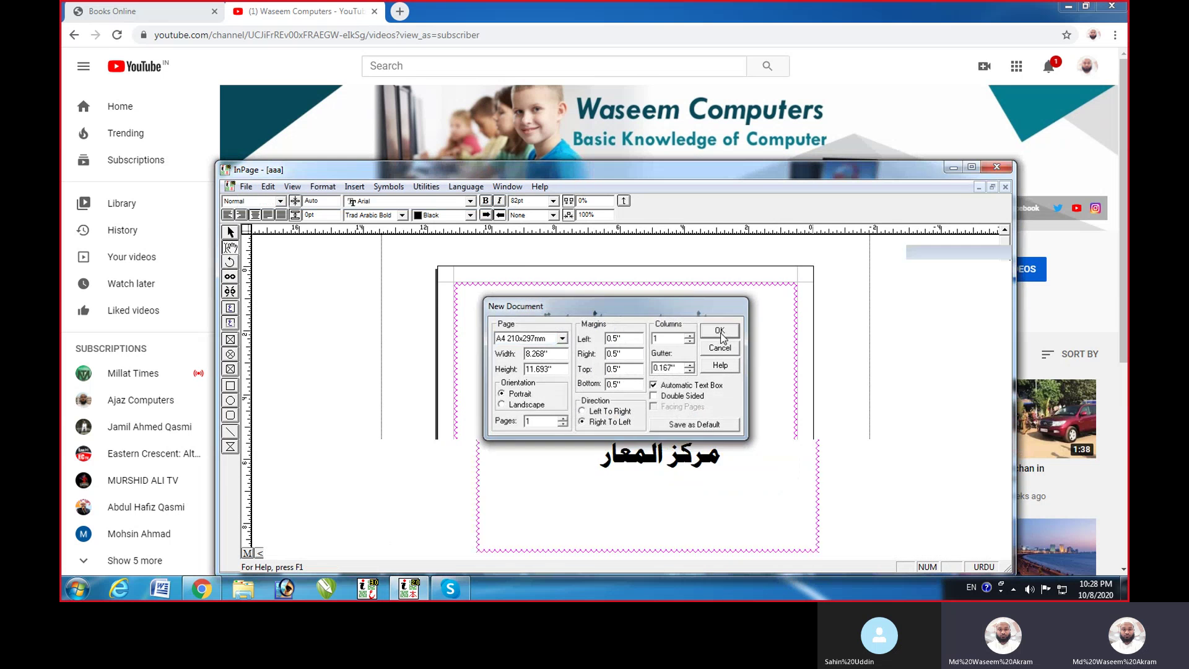
Place the October_20 picture from the MMERC folder with its corner at the page's upper-right margin corner
click(230, 233)
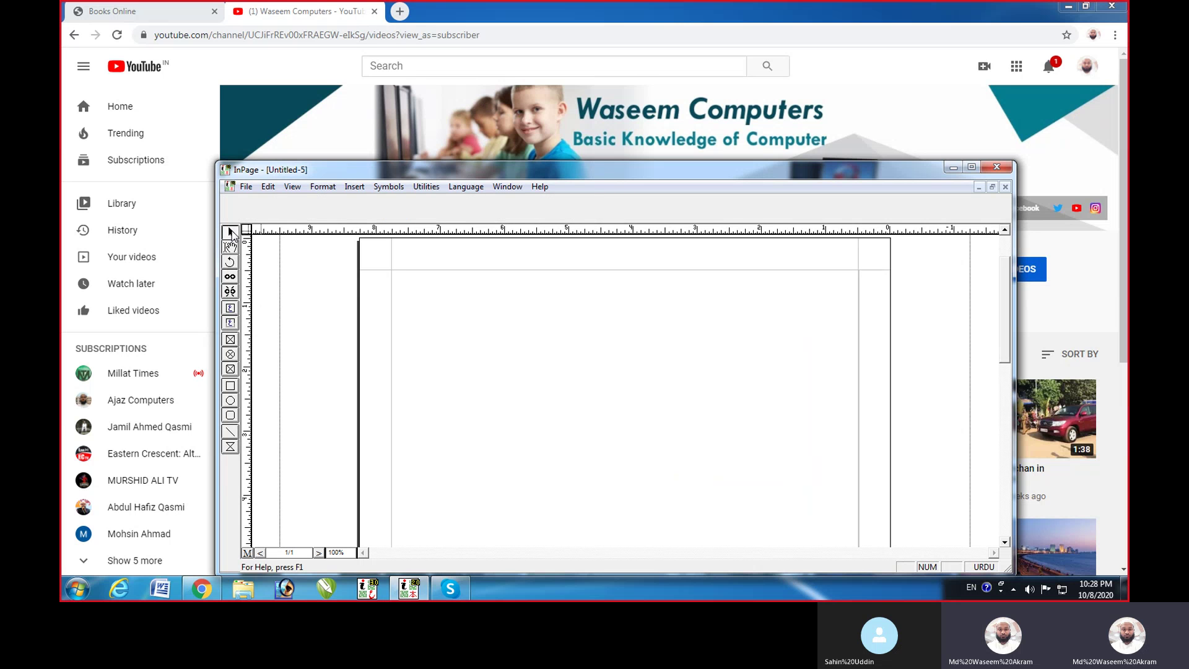
click(246, 188)
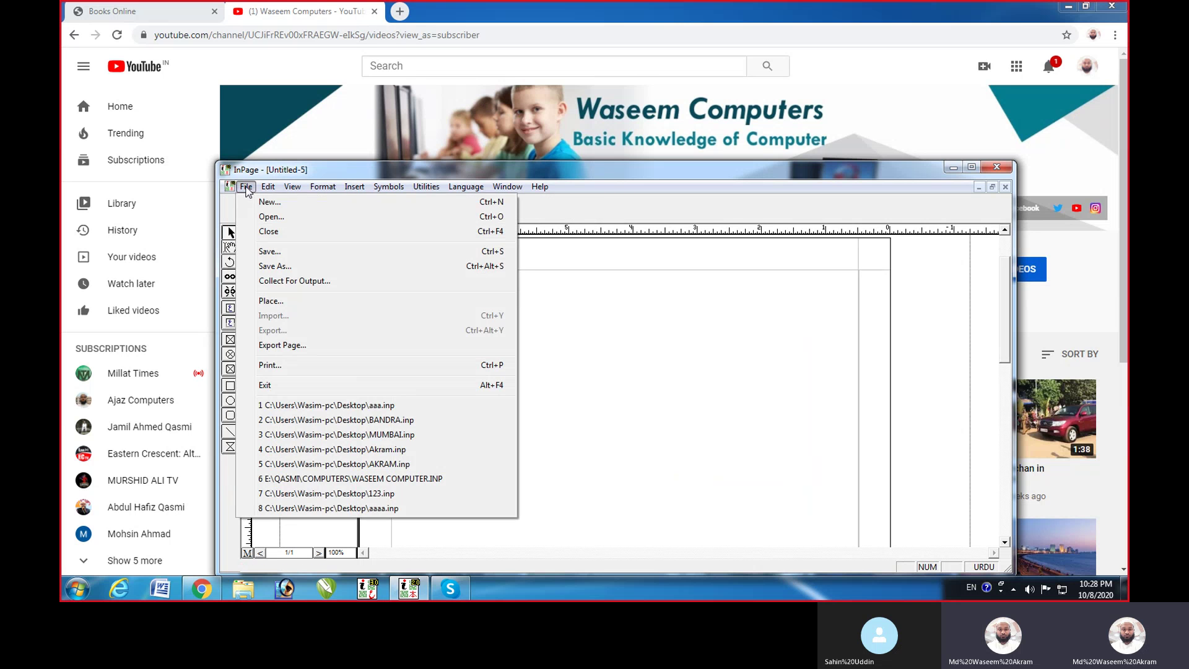
click(304, 301)
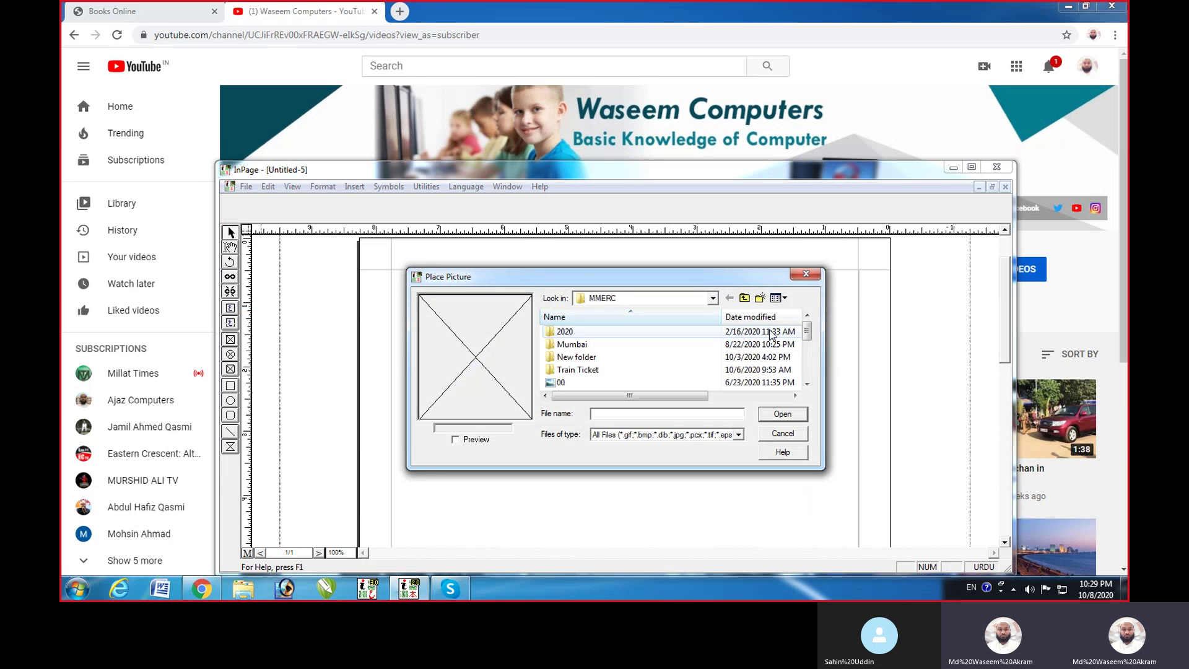
click(807, 384)
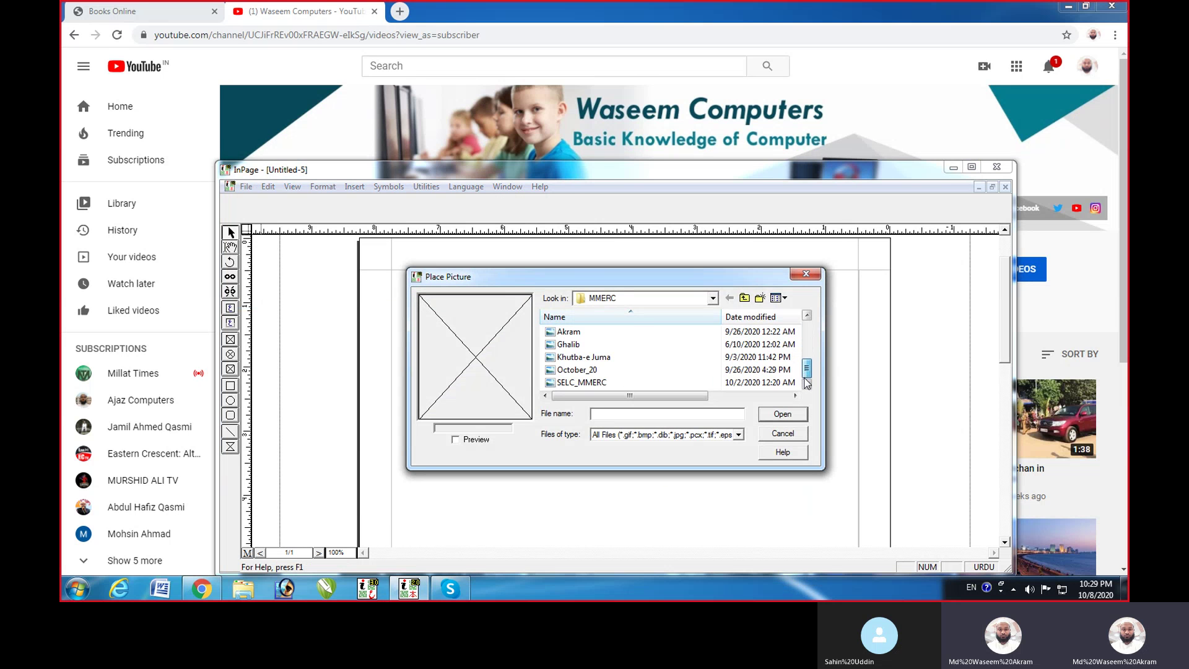
click(583, 372)
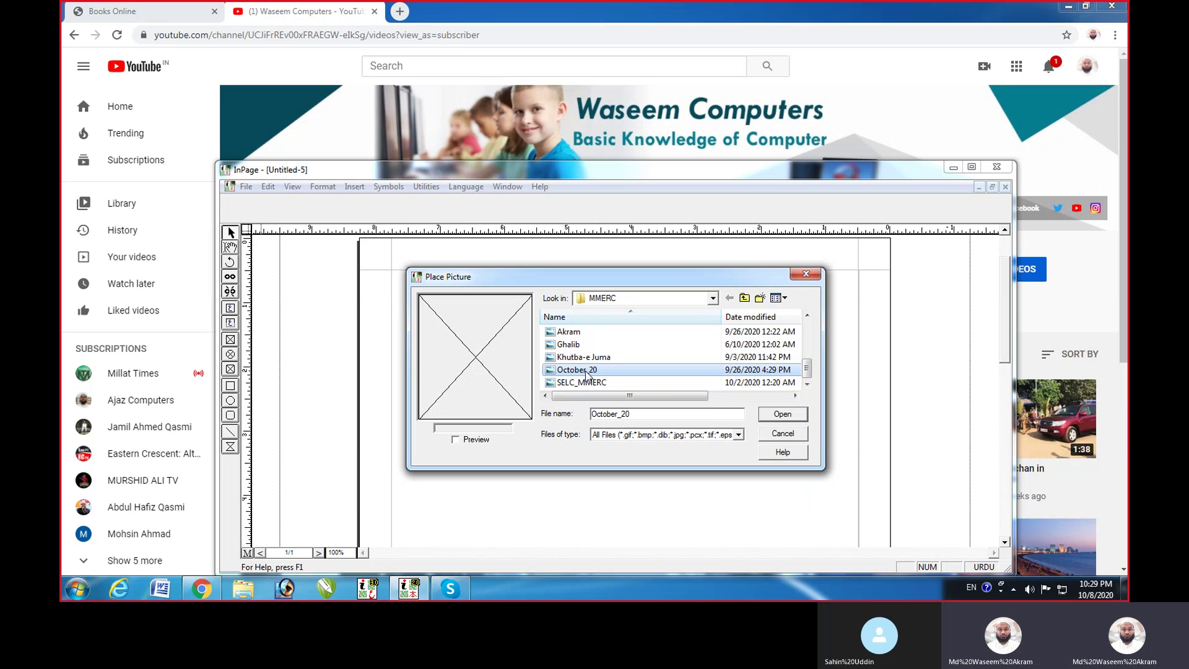
click(782, 415)
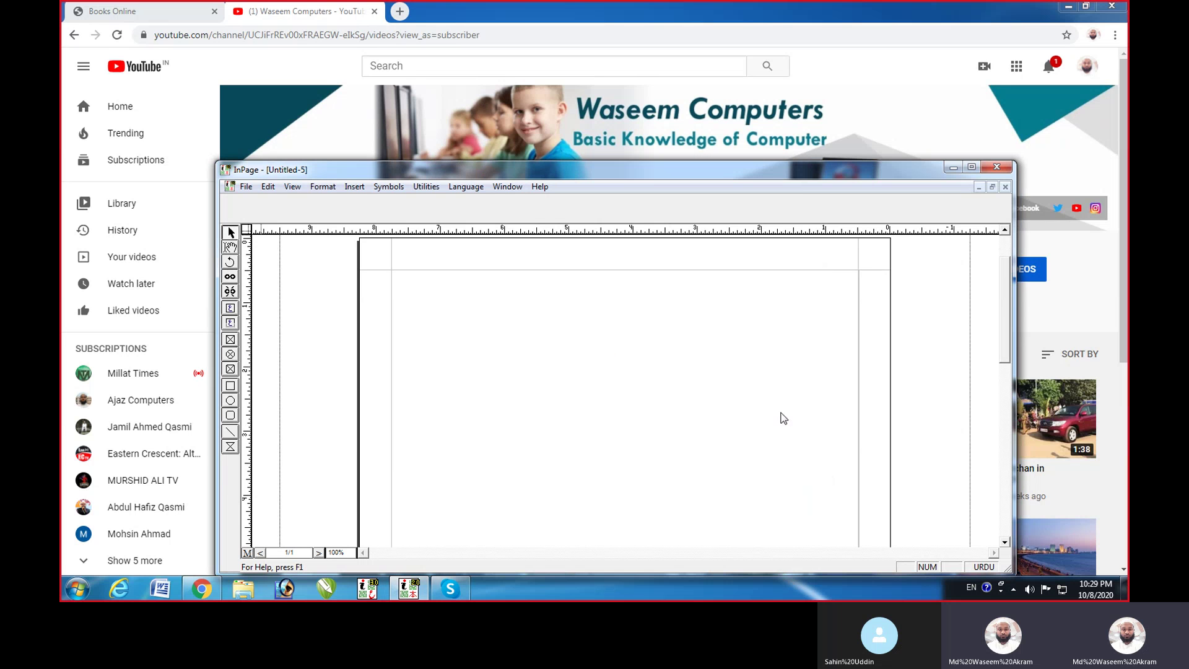
click(859, 272)
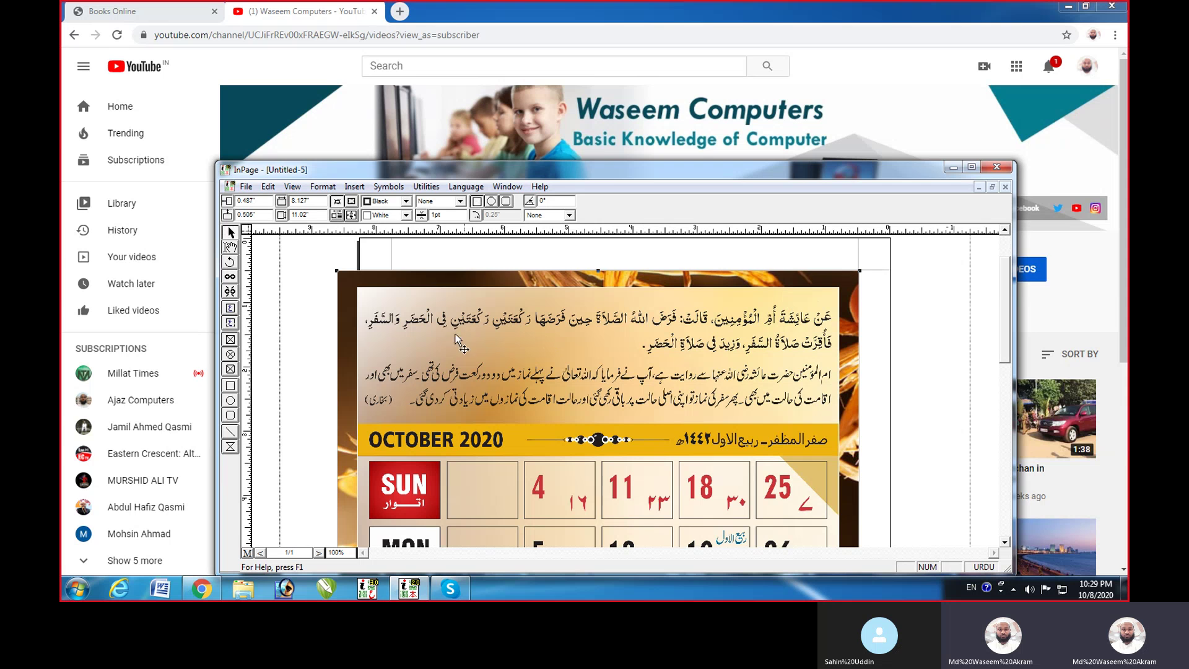
Maximize the window and shift the calendar picture rightward onto the page, to about 0.05" horizontally and 0.5" vertically
click(971, 166)
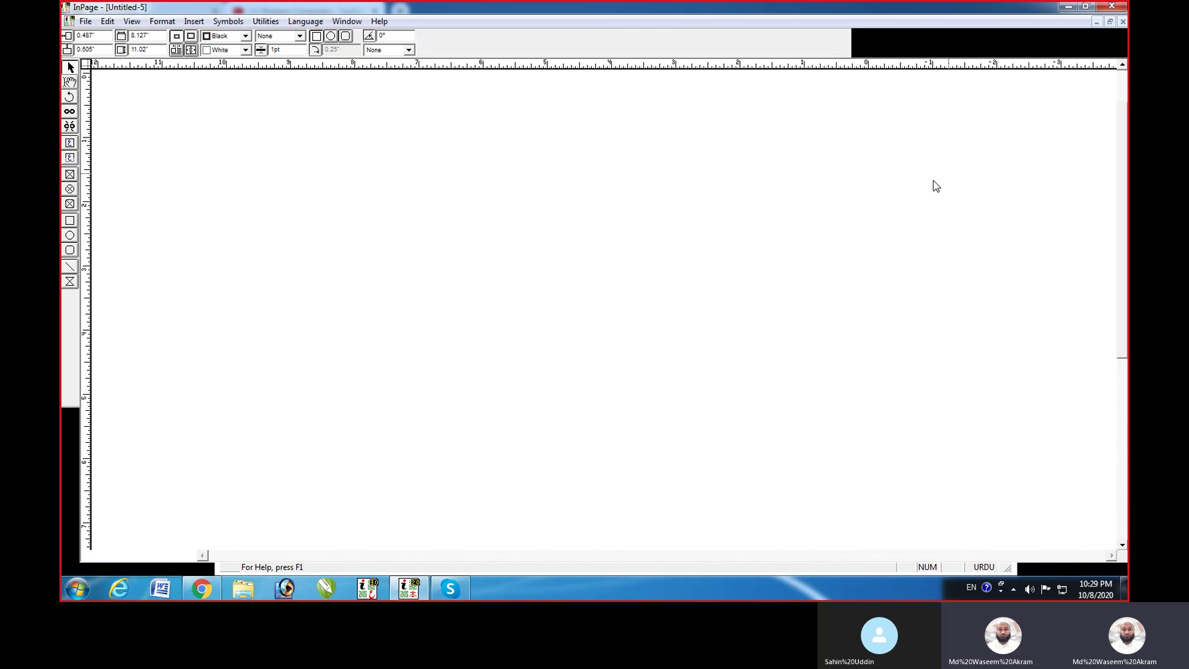
key(ctrl+0)
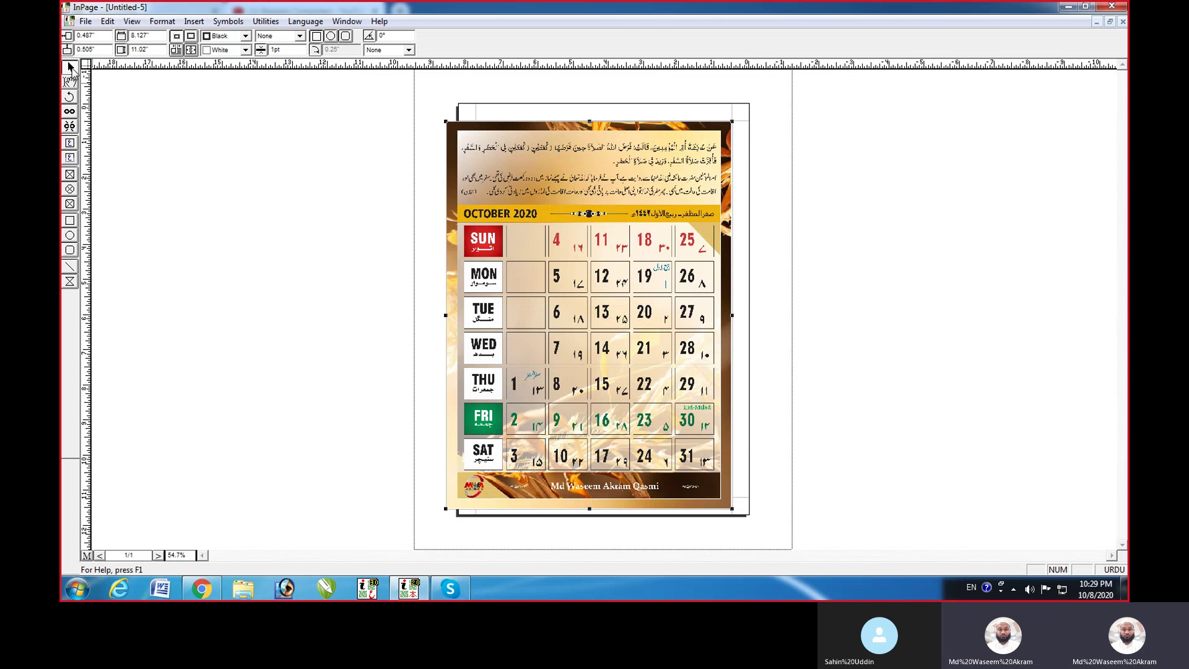
drag(591, 185, 606, 185)
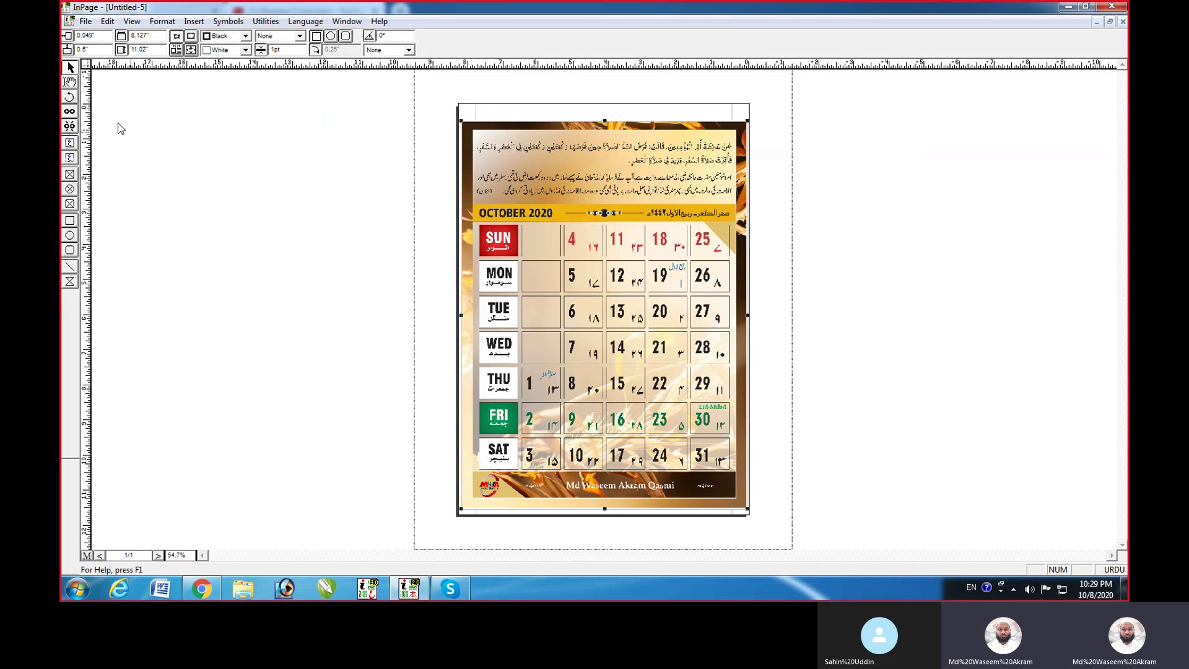
Delete the placed calendar picture from the page
click(86, 22)
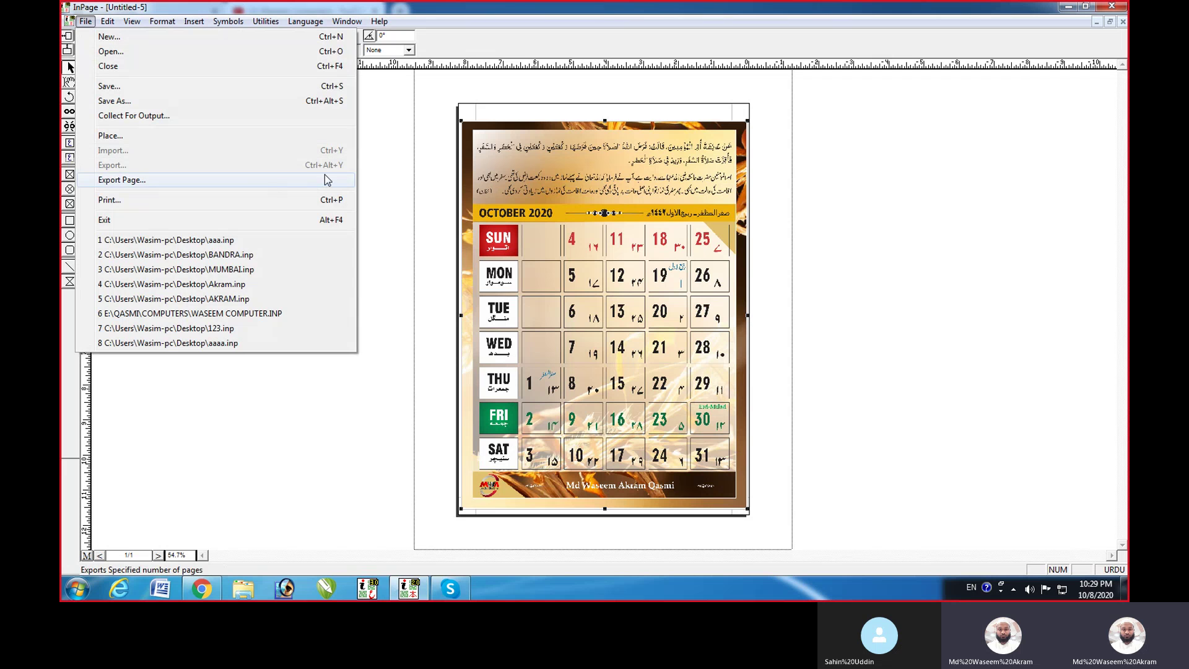
click(519, 212)
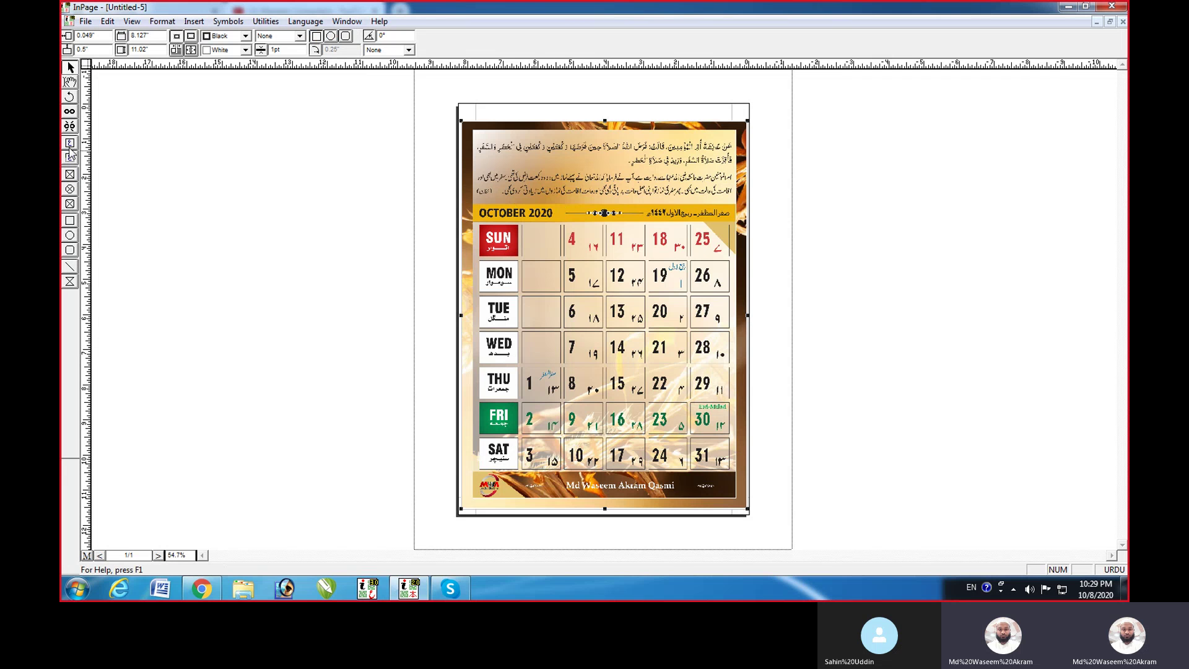
key(Delete)
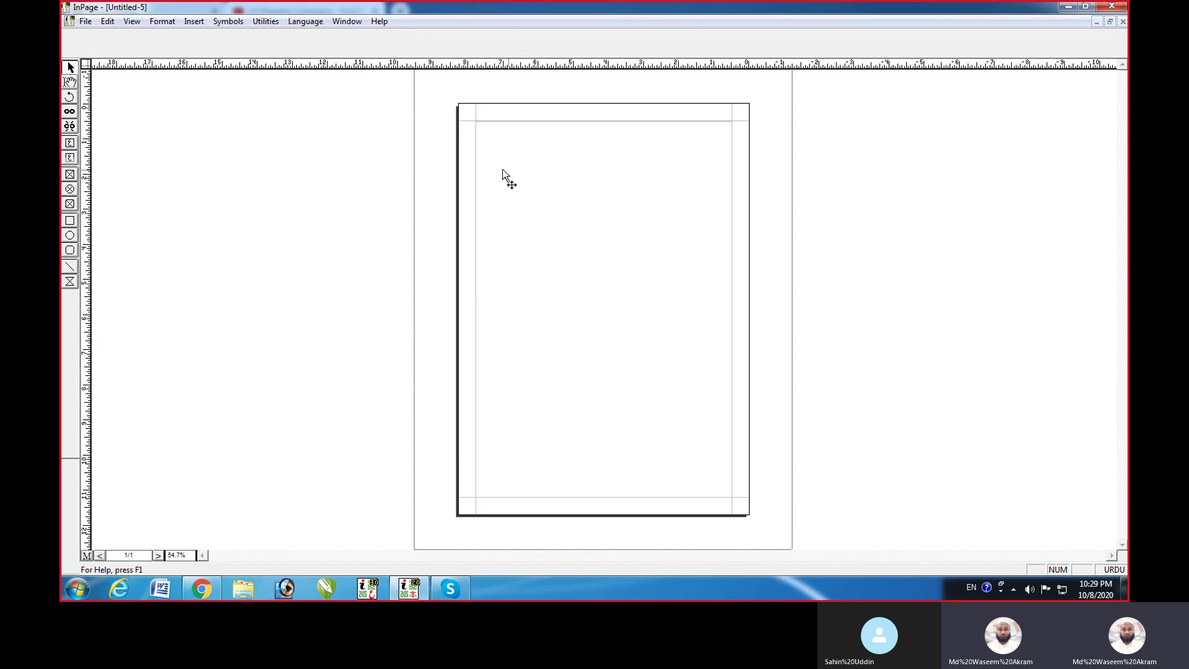
Draw a rectangular picture box across the upper part of the page and import the Ghalib picture into it
click(70, 176)
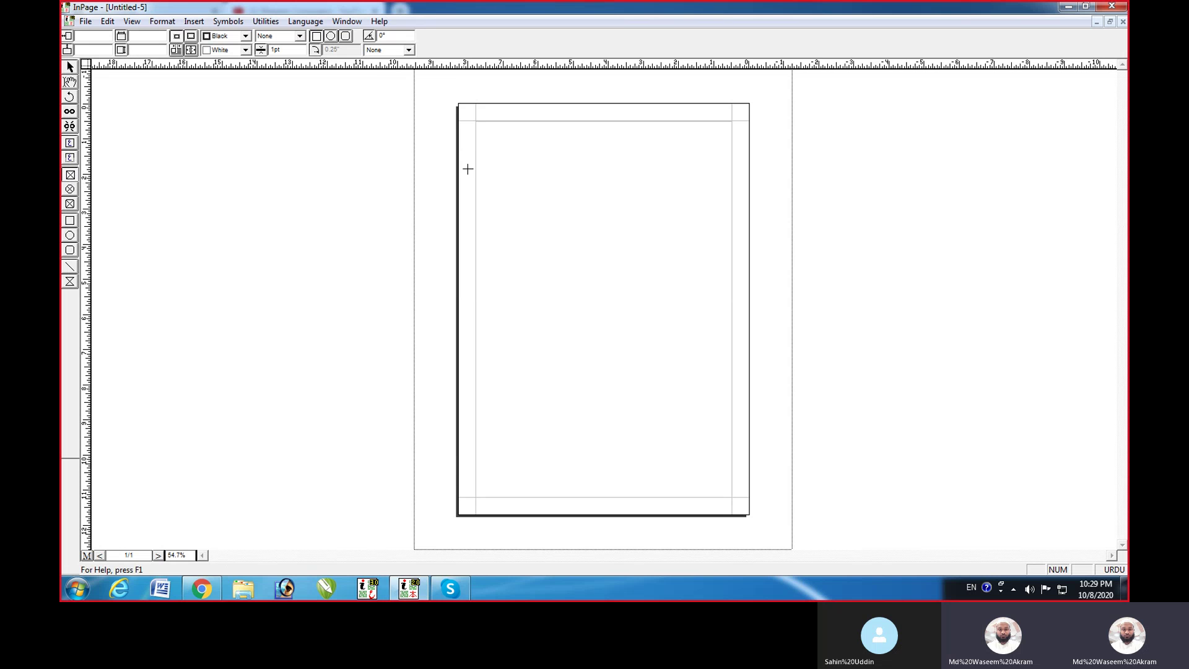
drag(484, 131, 732, 286)
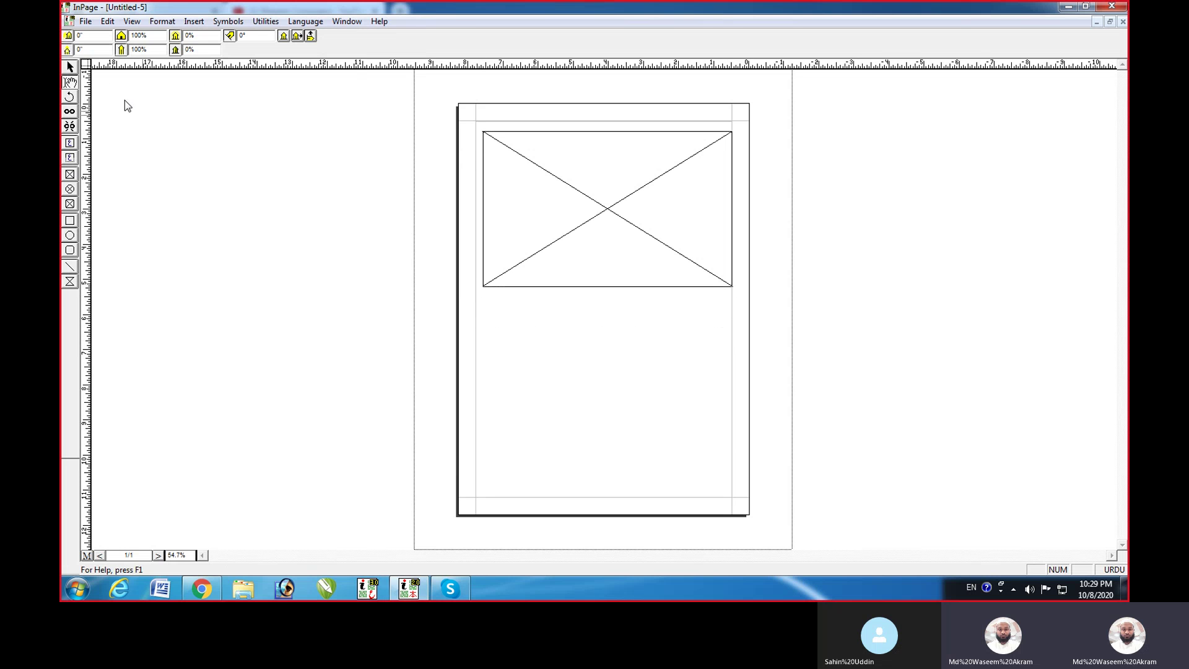
click(86, 21)
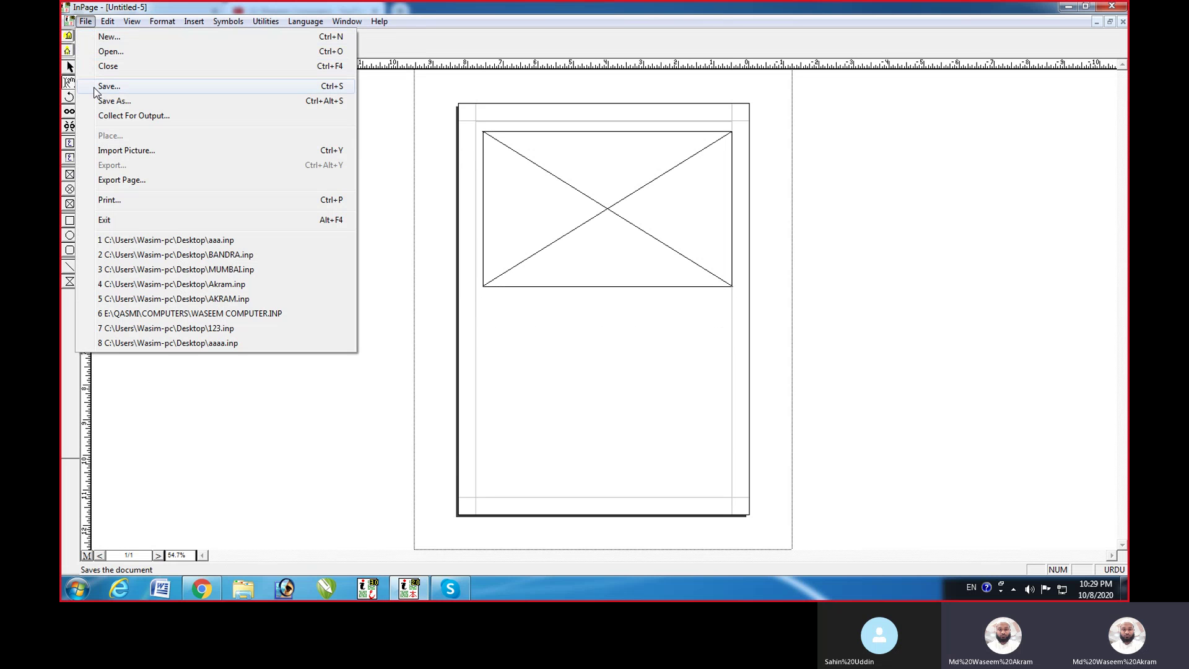
click(155, 159)
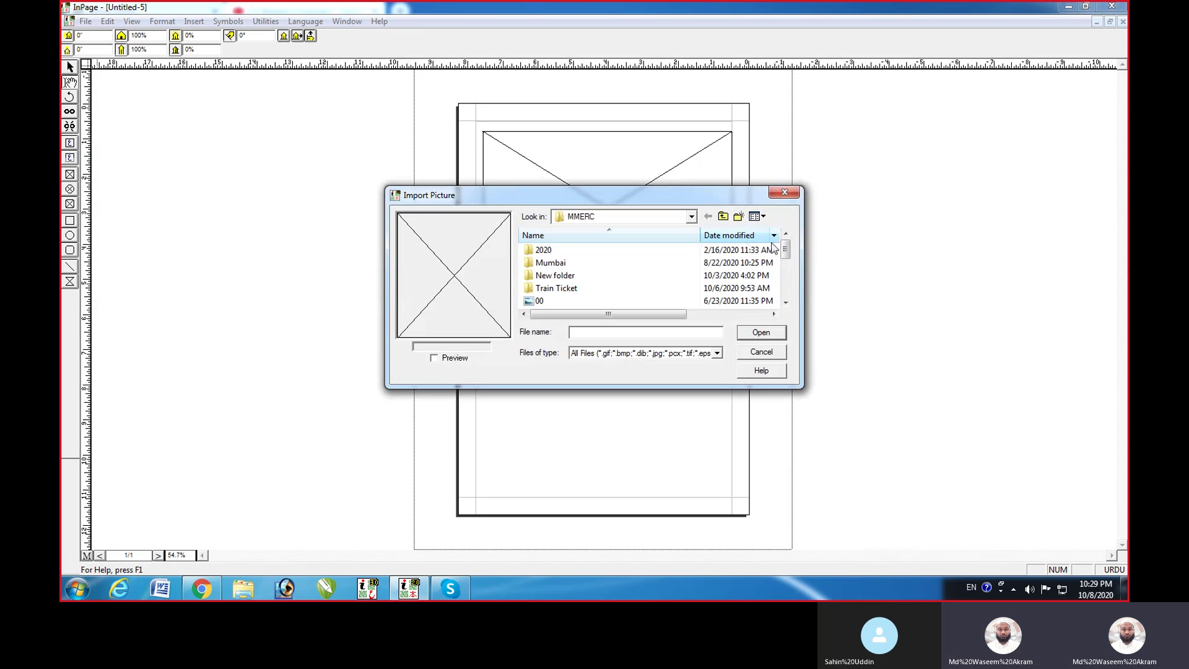
drag(788, 248, 788, 287)
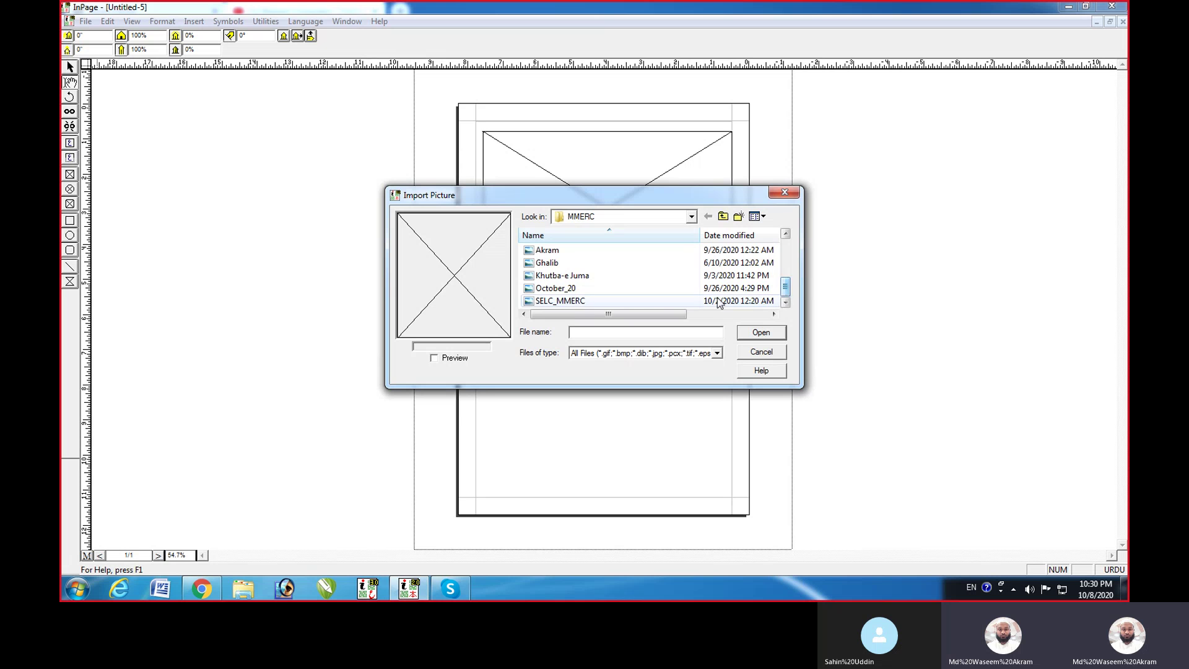
click(547, 262)
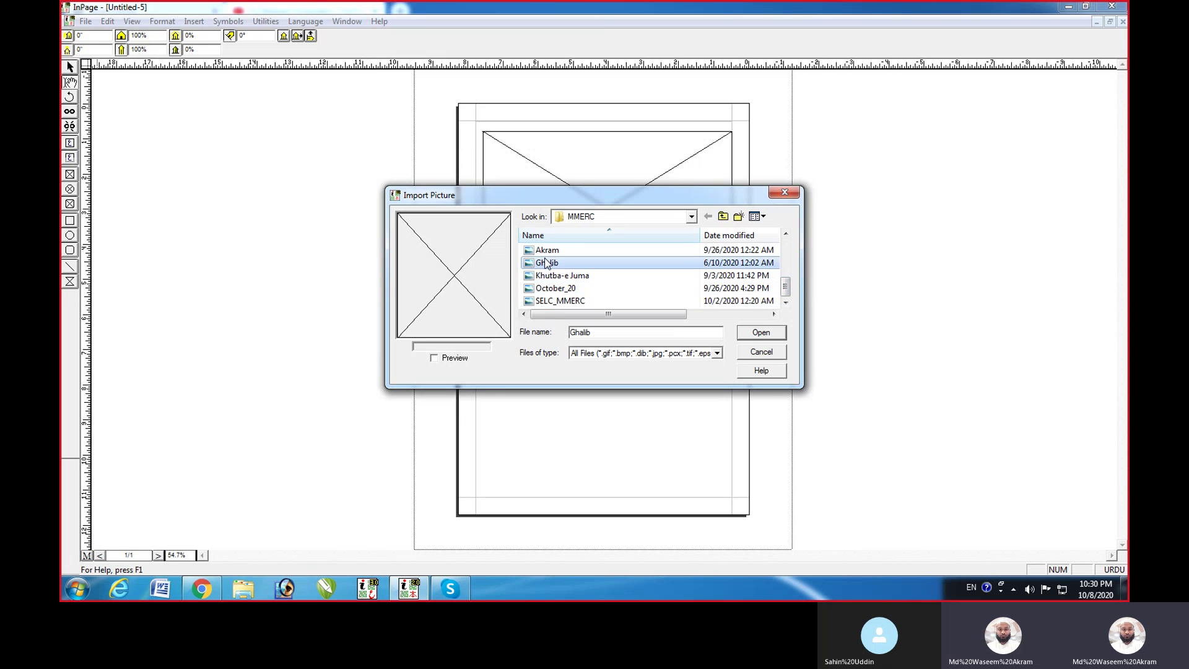
click(759, 333)
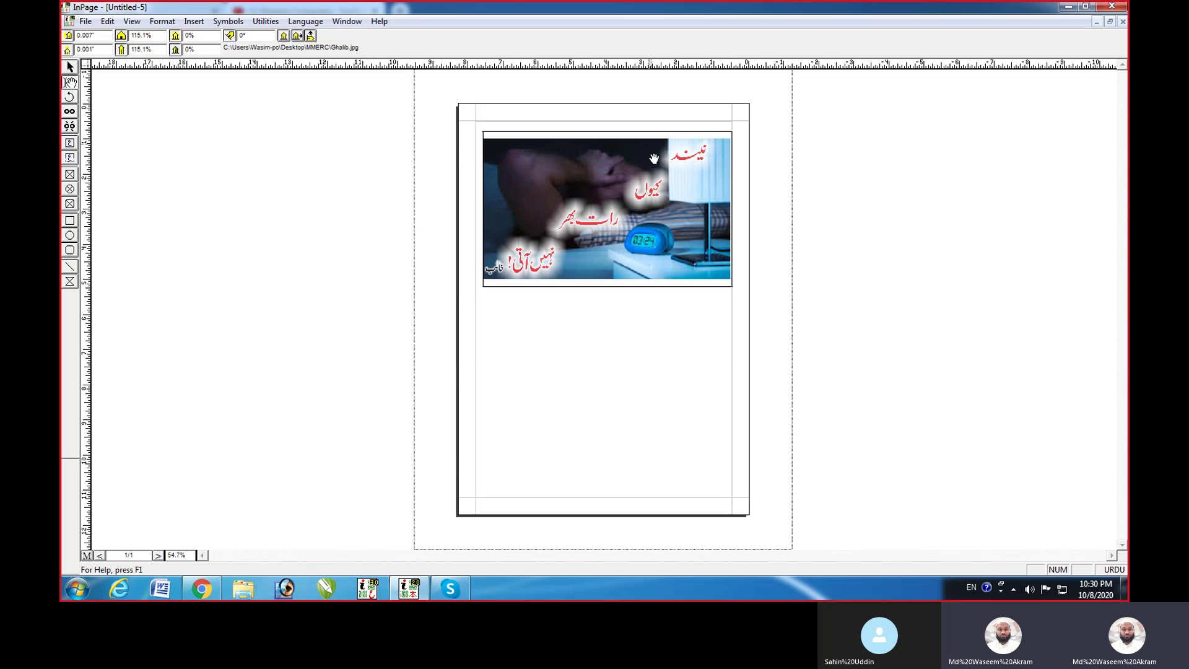
Switch to the open aaa document and place the text cursor at the start of its first line
click(85, 21)
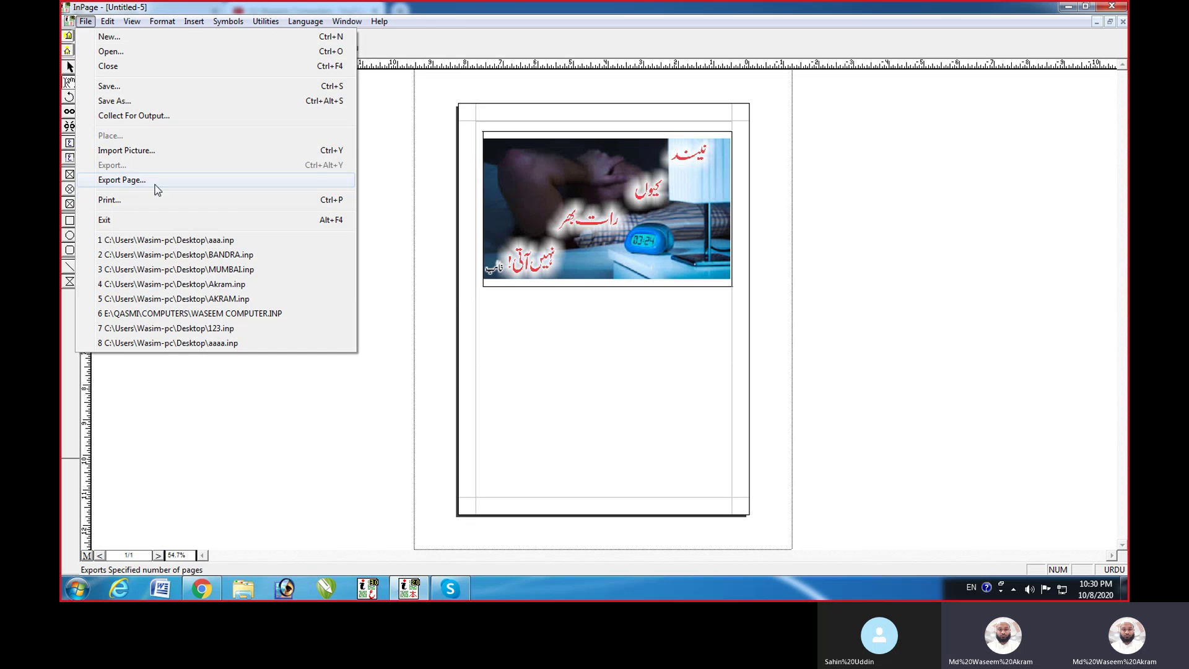
click(533, 193)
key(ctrl+Tab)
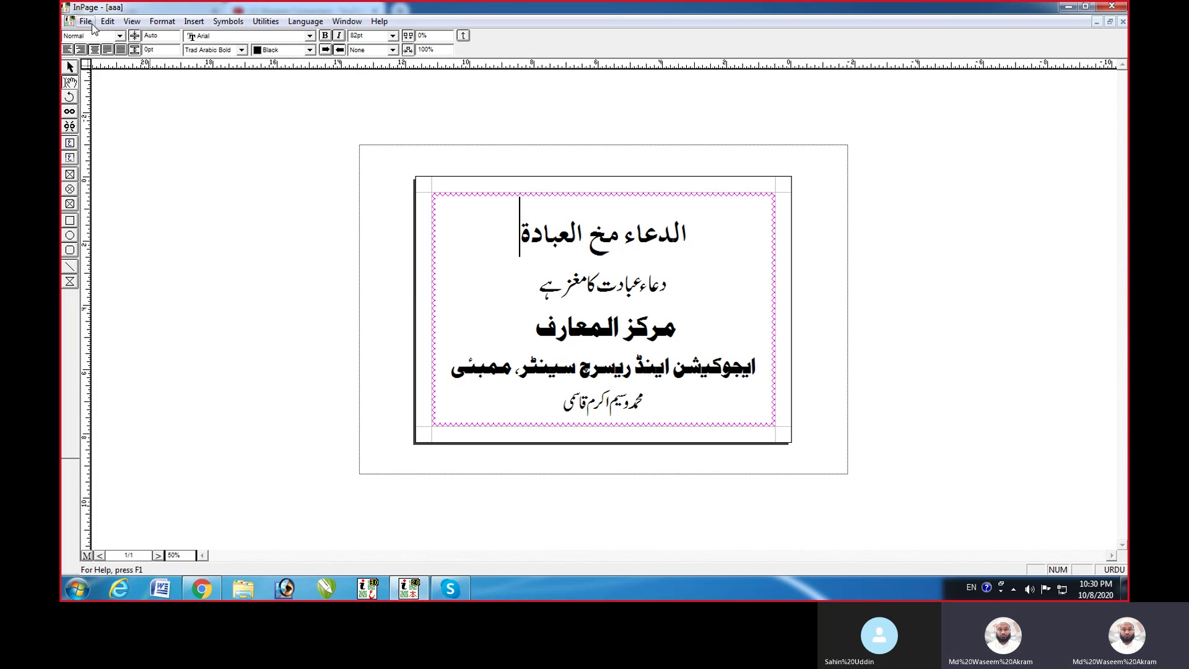
click(692, 235)
Export page 1 of the aaa document as aaa.gif at 100% scaling, overwriting the existing file
click(86, 21)
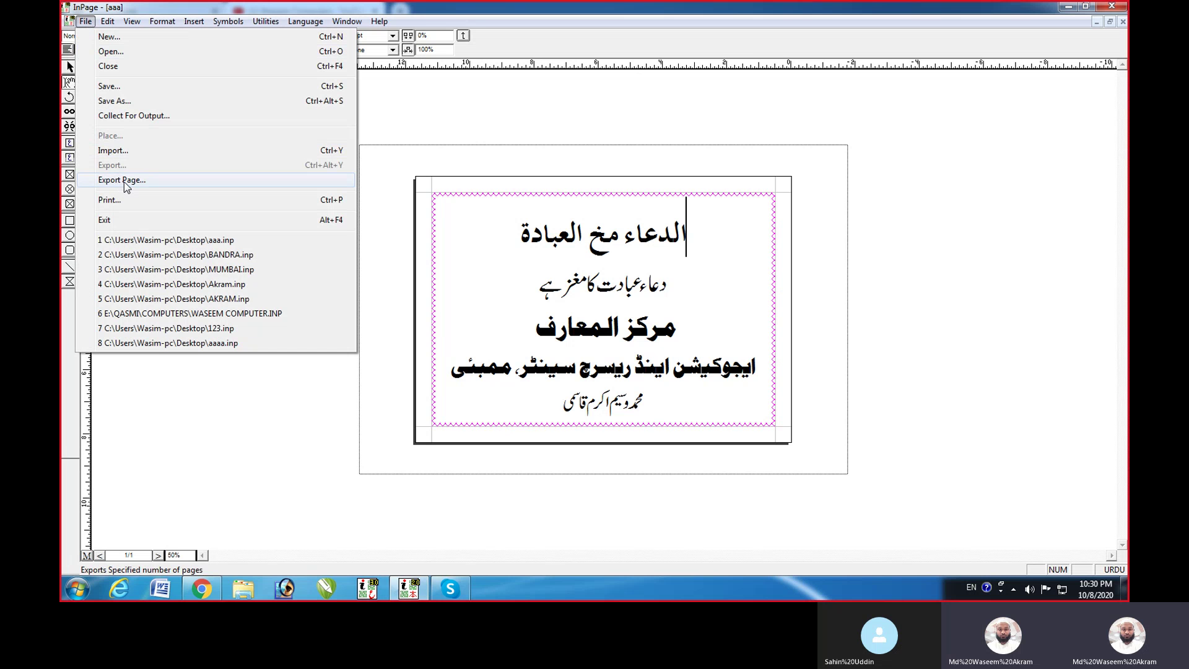
click(149, 182)
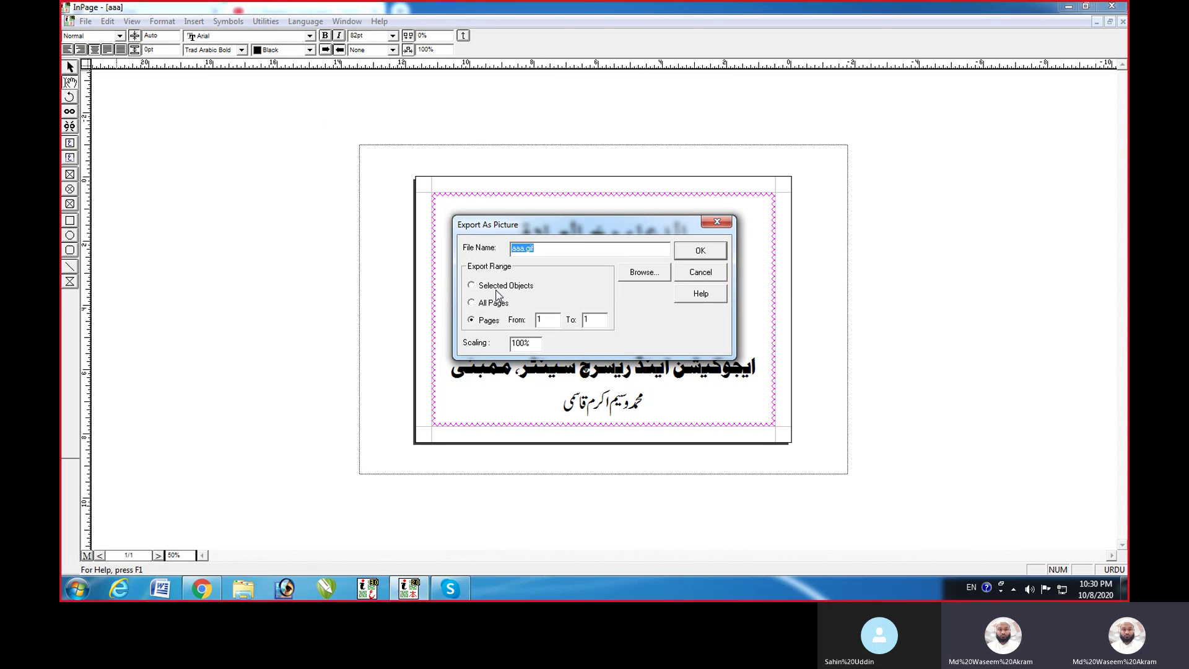
click(474, 302)
click(487, 322)
click(700, 252)
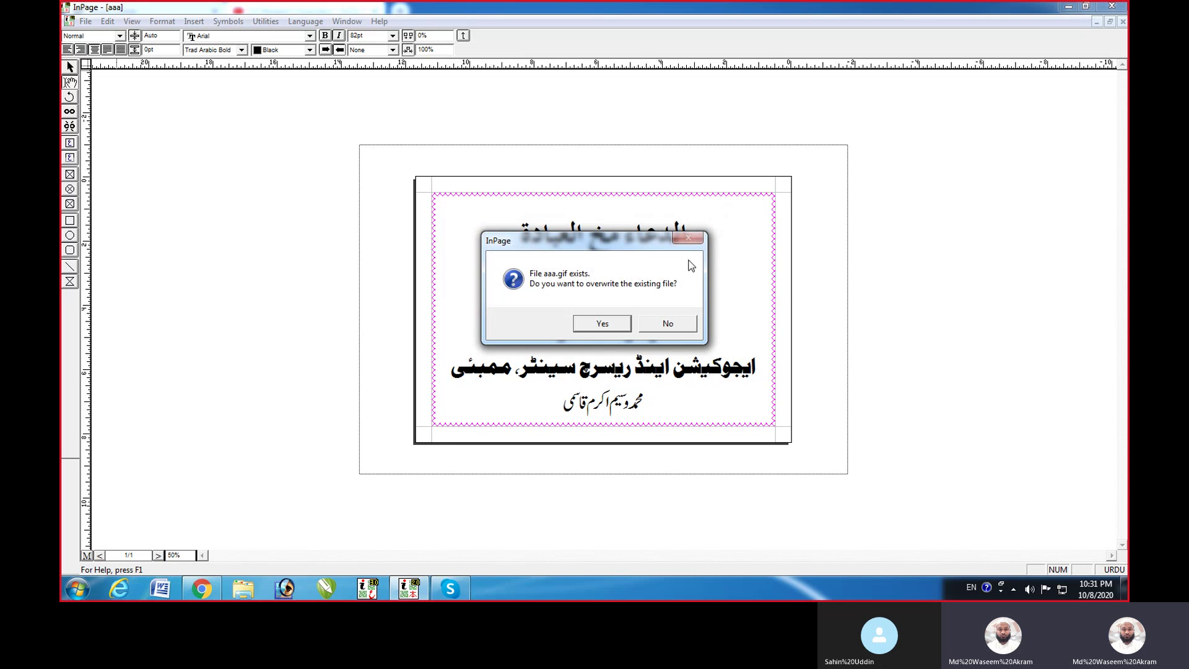
click(596, 324)
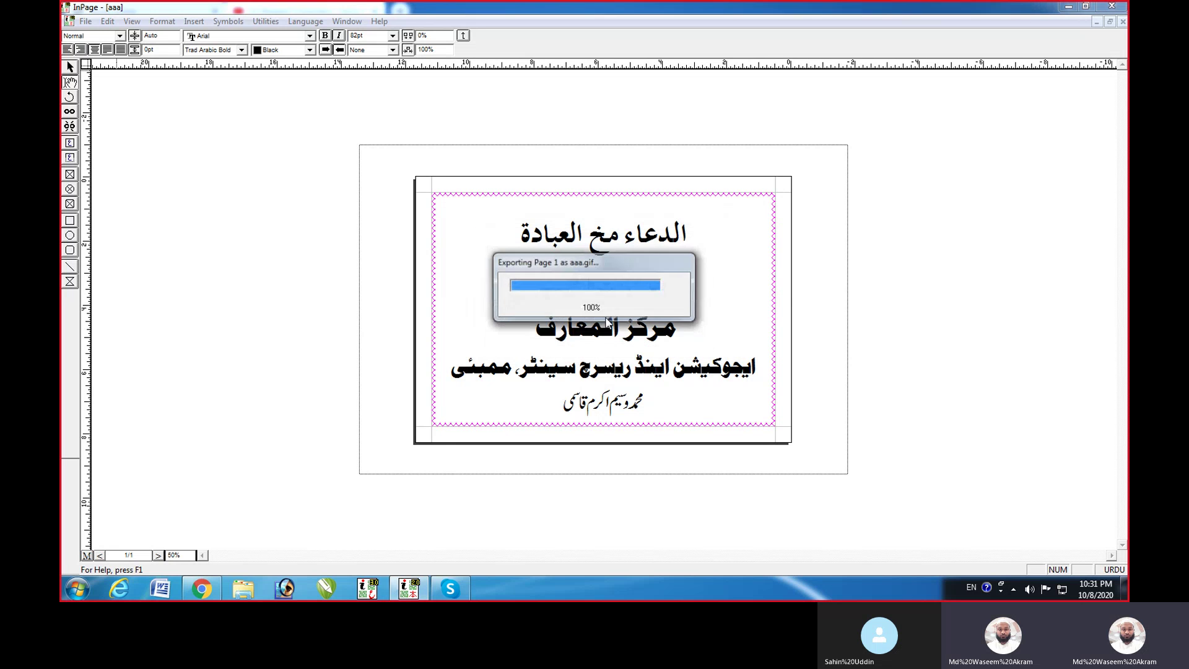
Show the desktop and refresh it to look for the exported aaa.gif file
click(1067, 8)
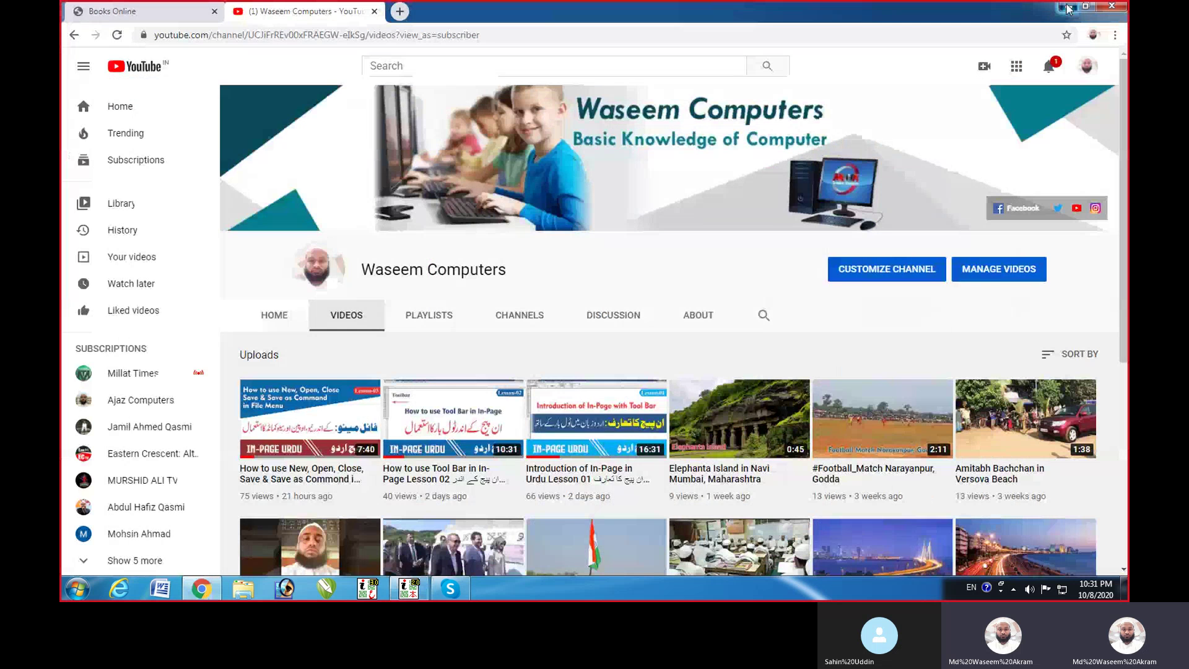
click(1067, 8)
right_click(554, 74)
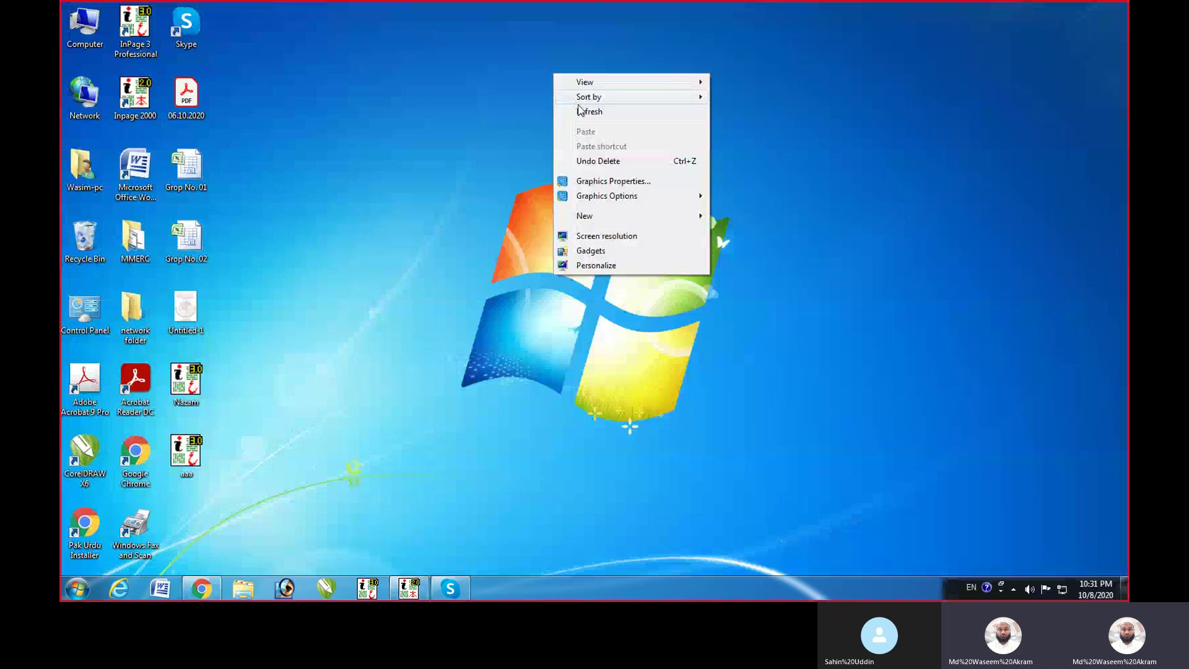
click(580, 110)
right_click(553, 73)
click(582, 112)
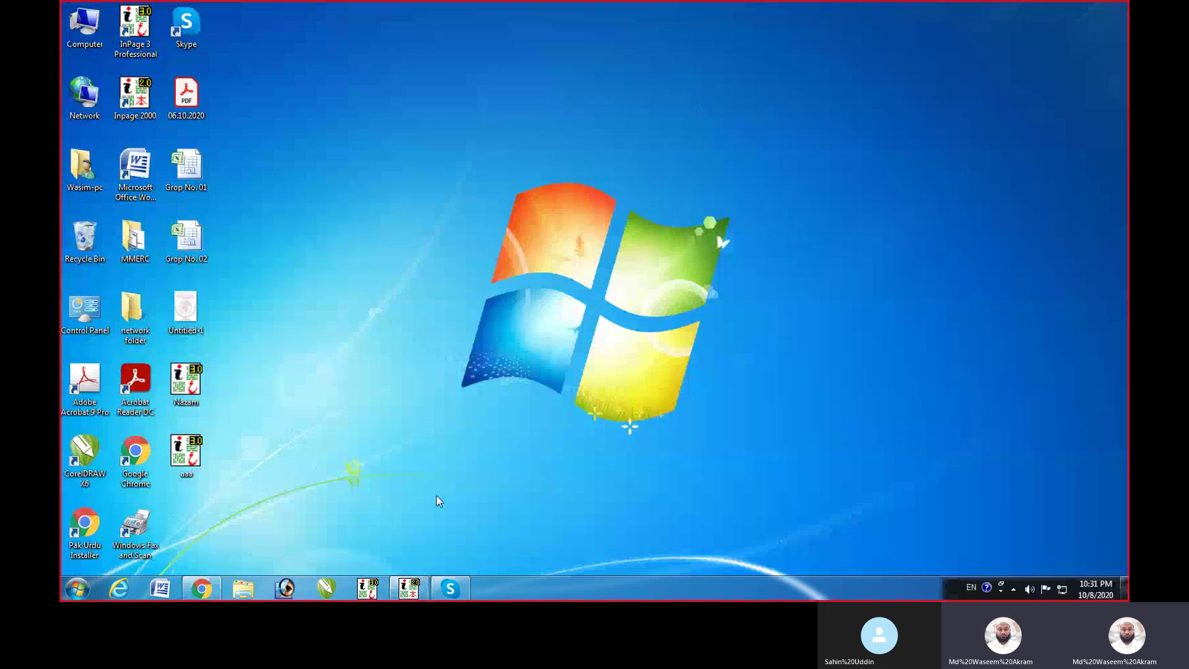
Switch to InPage and export page 1 of the aaa document to the Desktop as 00.gif at 100% scaling
click(408, 589)
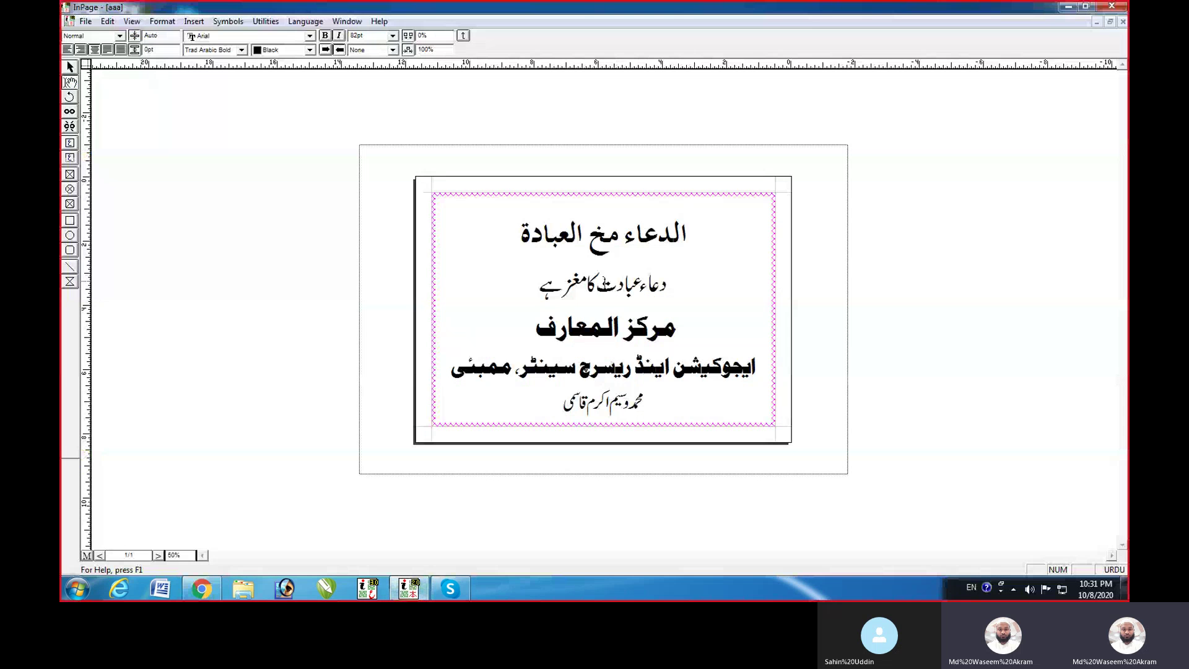
click(86, 22)
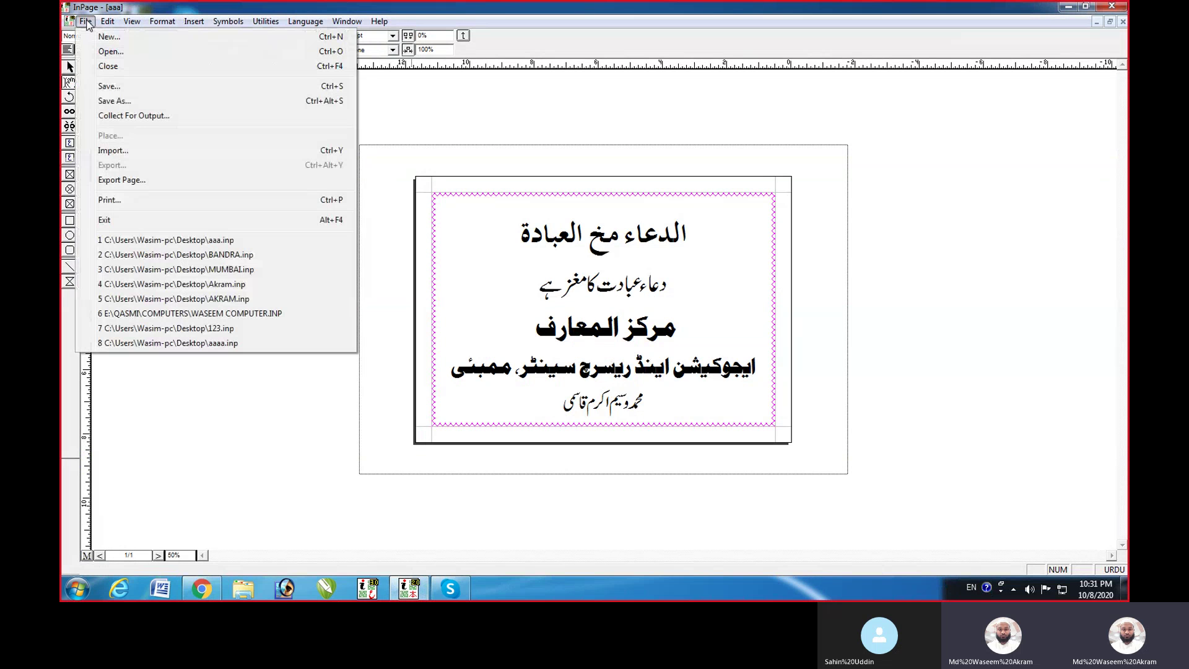
click(151, 181)
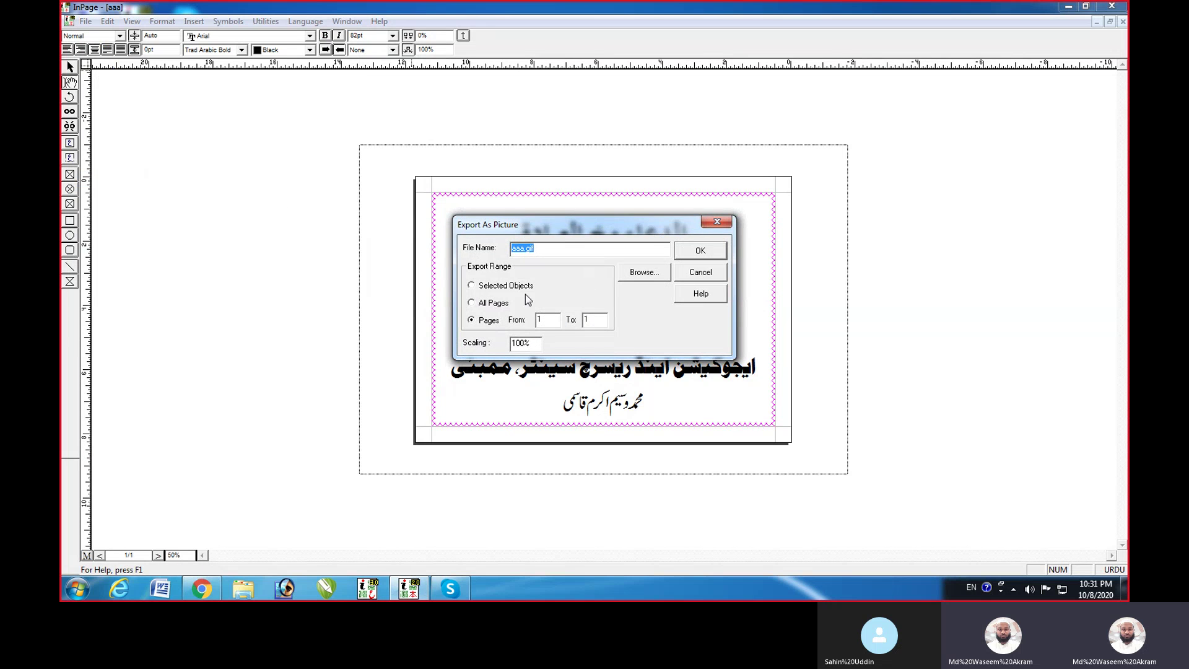
click(656, 276)
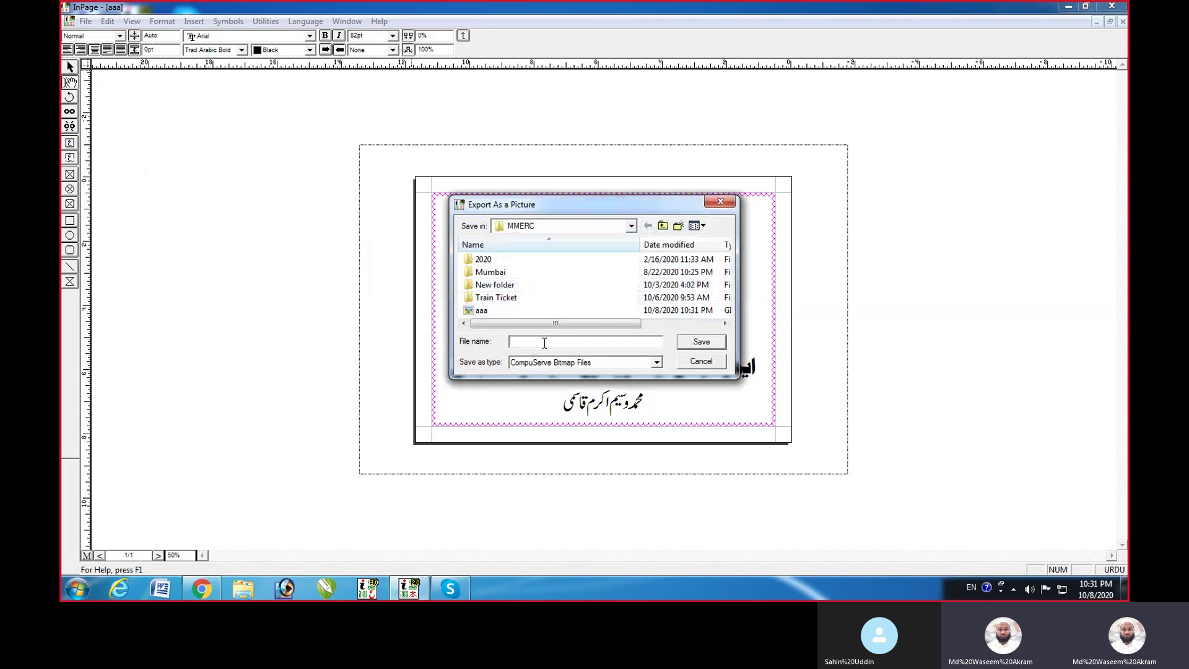
click(632, 226)
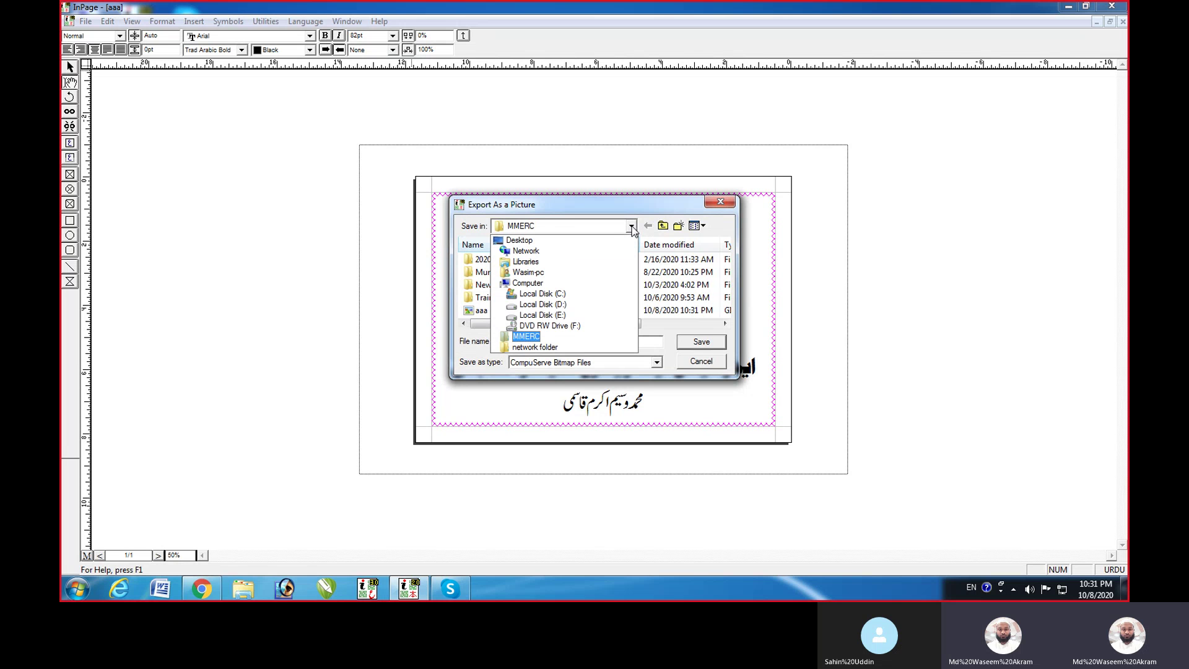
click(519, 242)
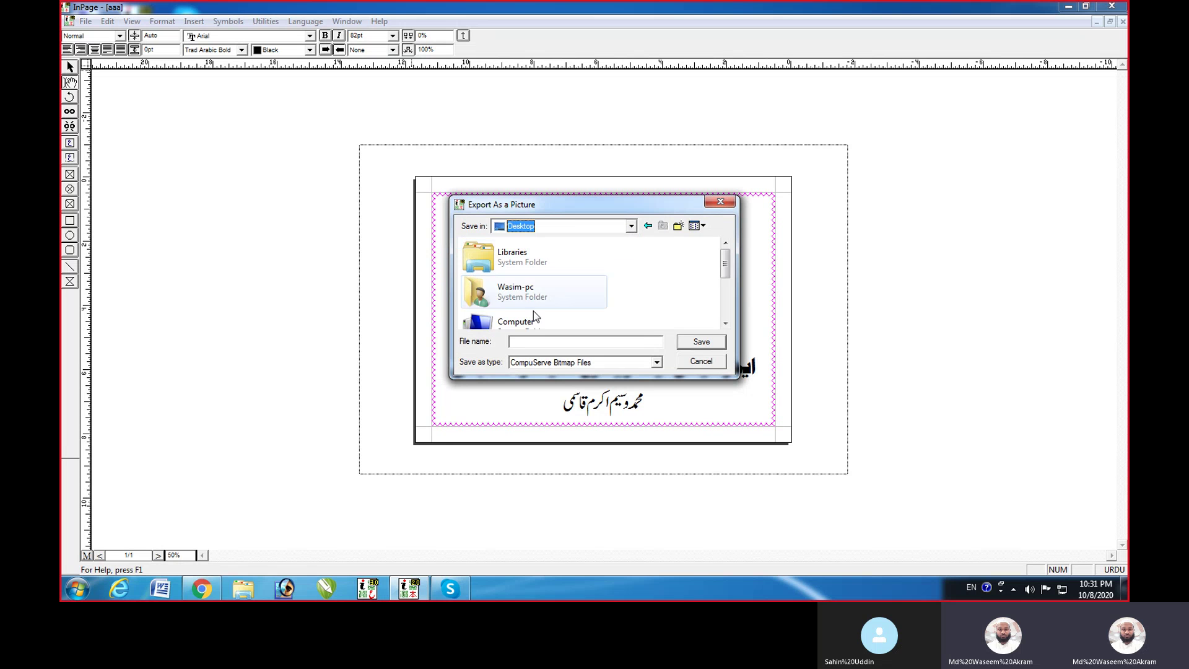
click(526, 342)
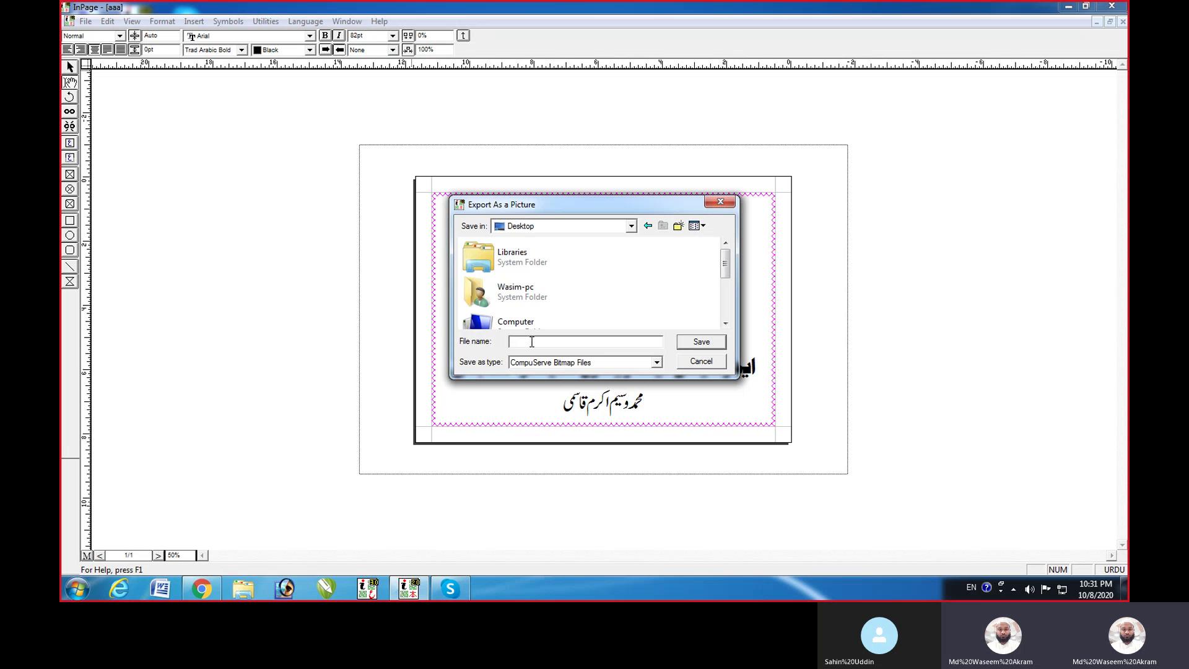
text(00)
click(696, 348)
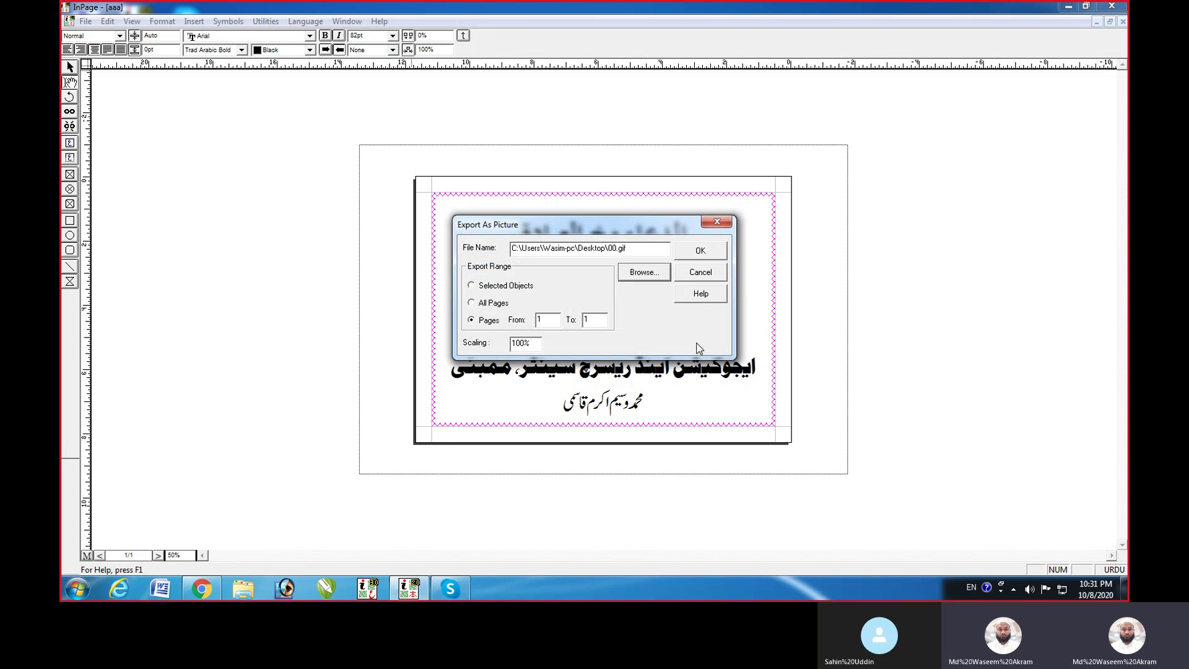
click(693, 256)
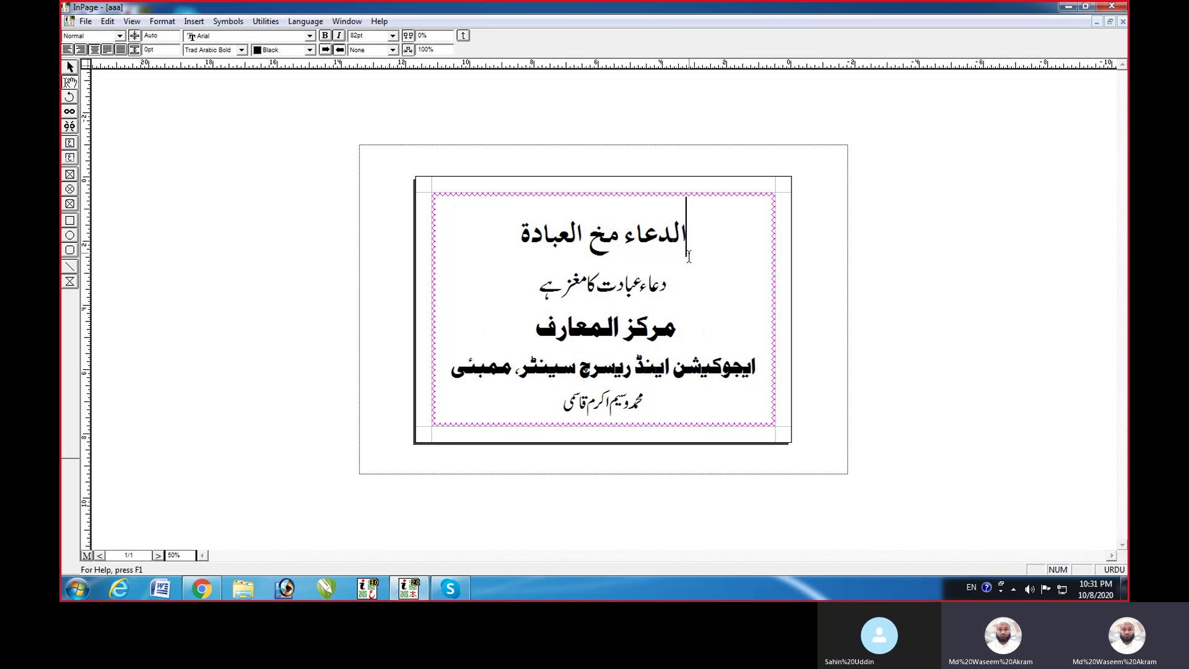
Show the desktop, open the exported 00.gif picture to check it, and close the viewer
click(1068, 7)
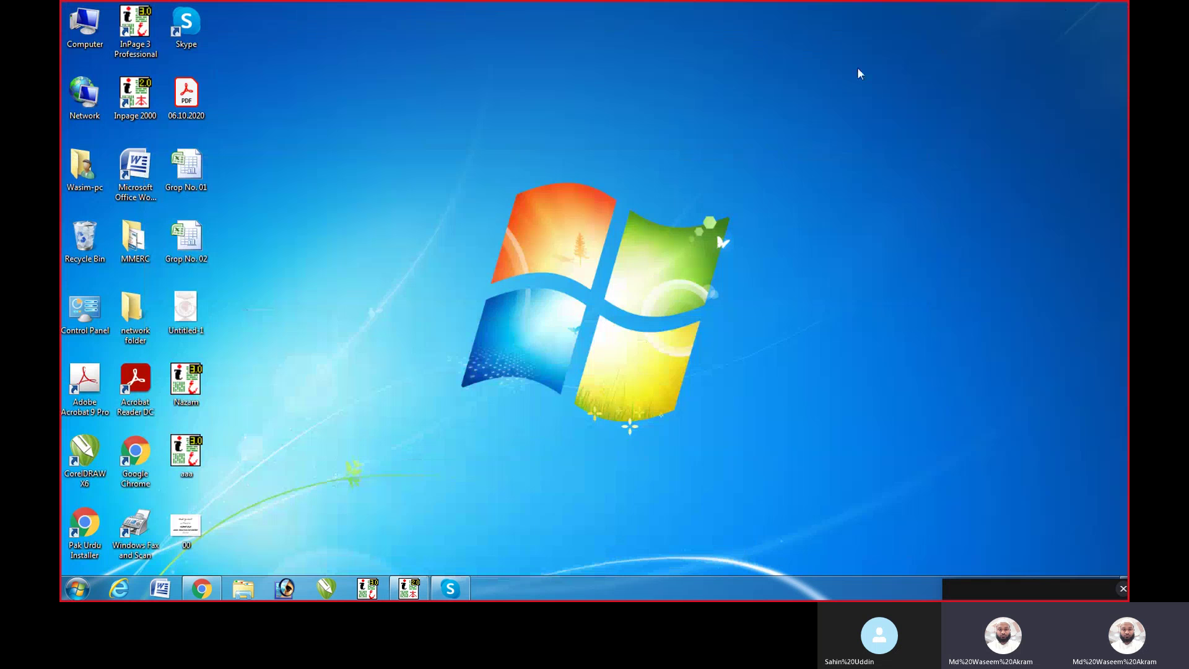
double_click(192, 532)
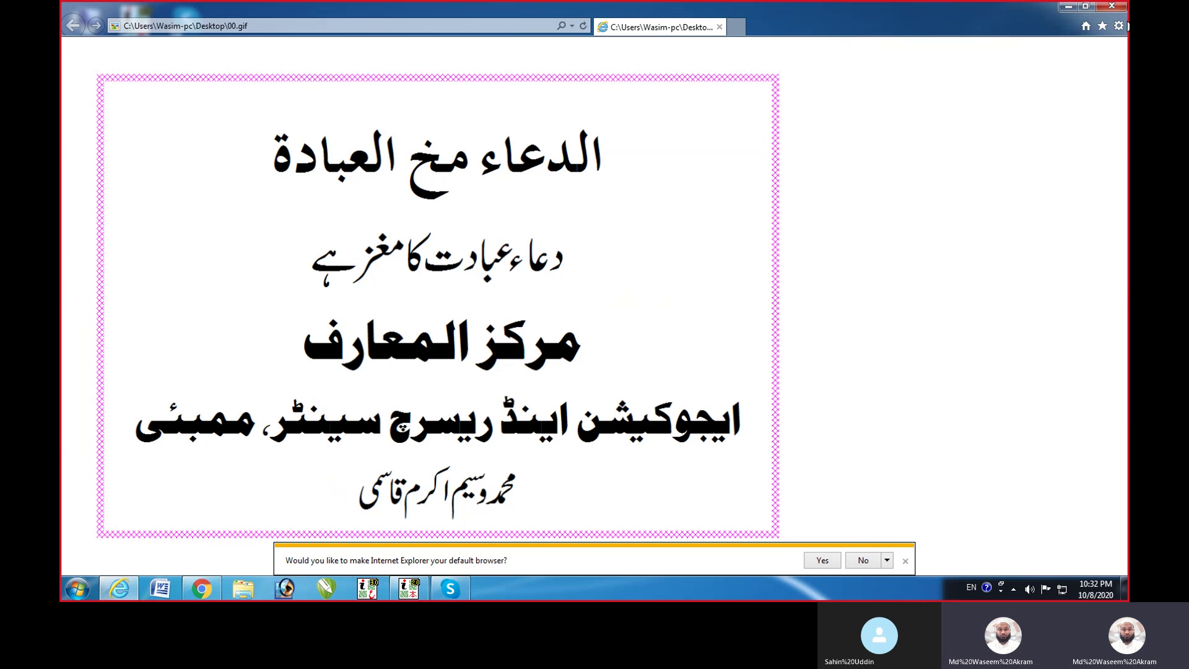
click(1112, 6)
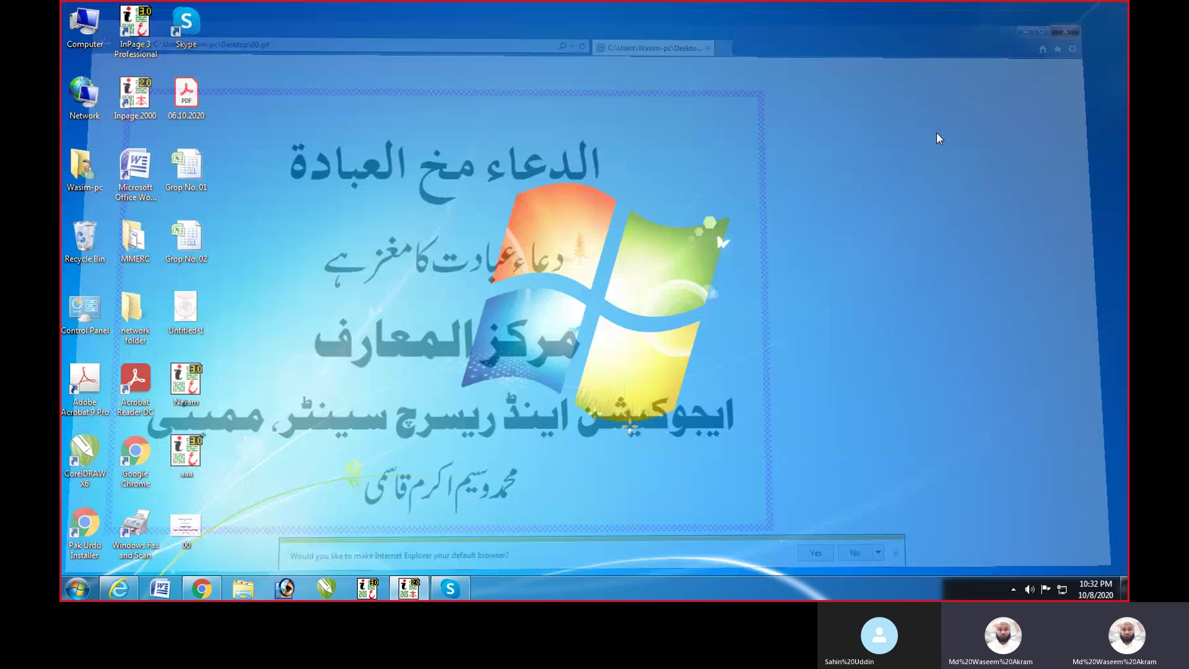
Switch back to the aaa document in InPage and open its print settings
click(407, 588)
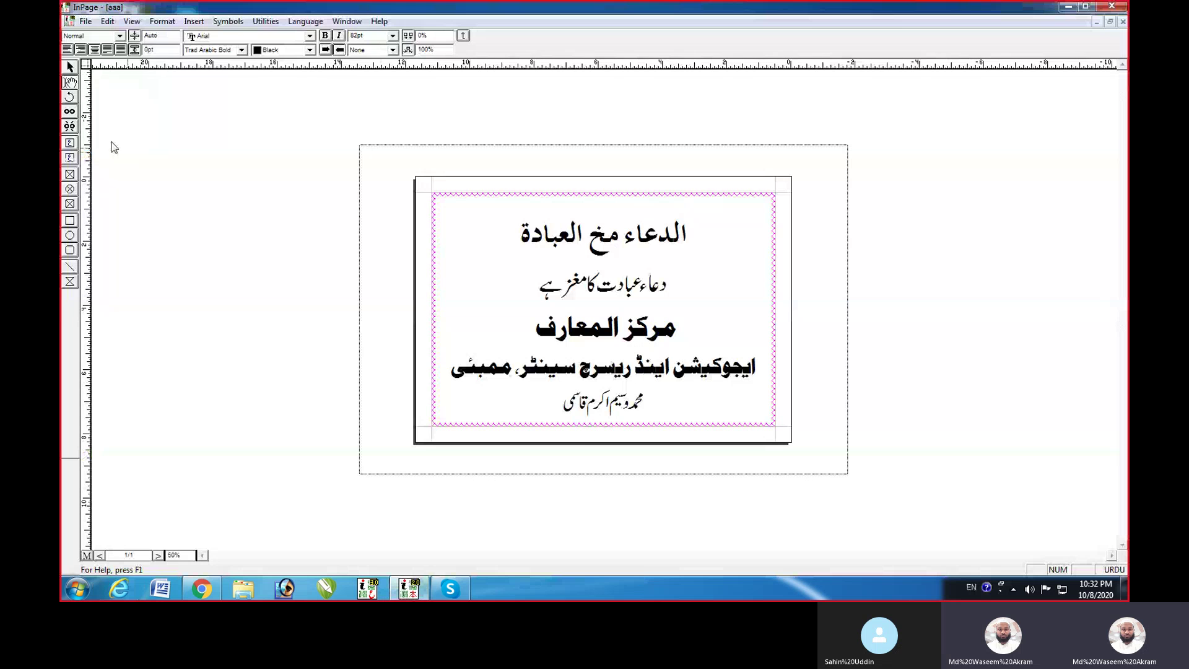
click(85, 22)
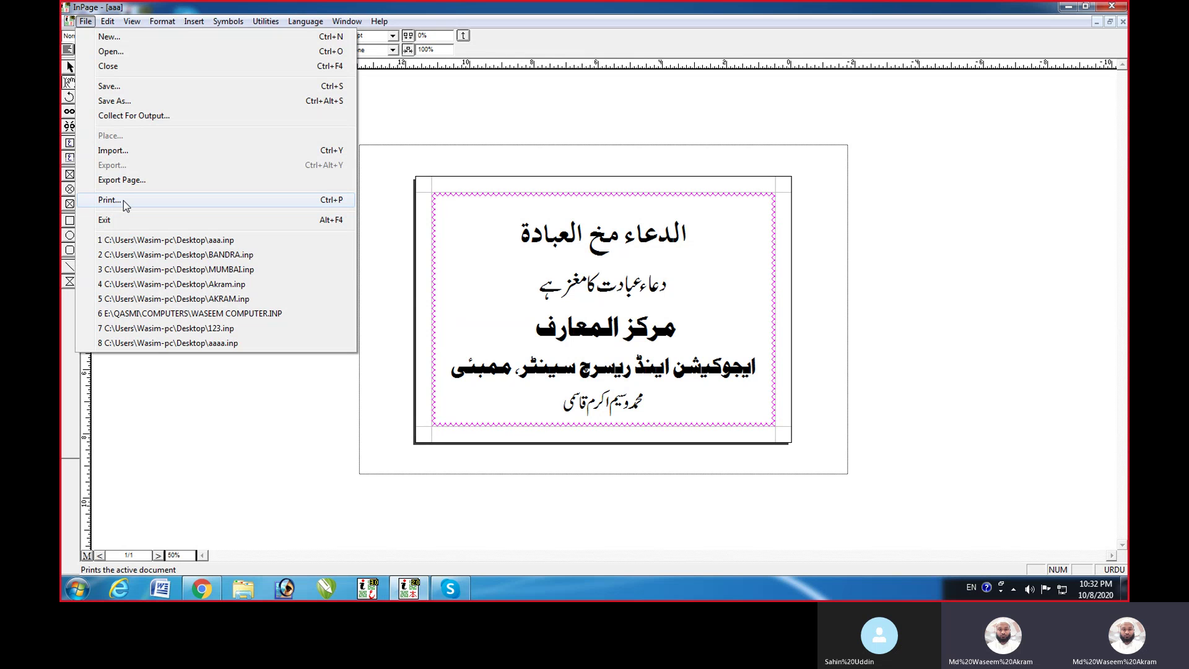
click(110, 200)
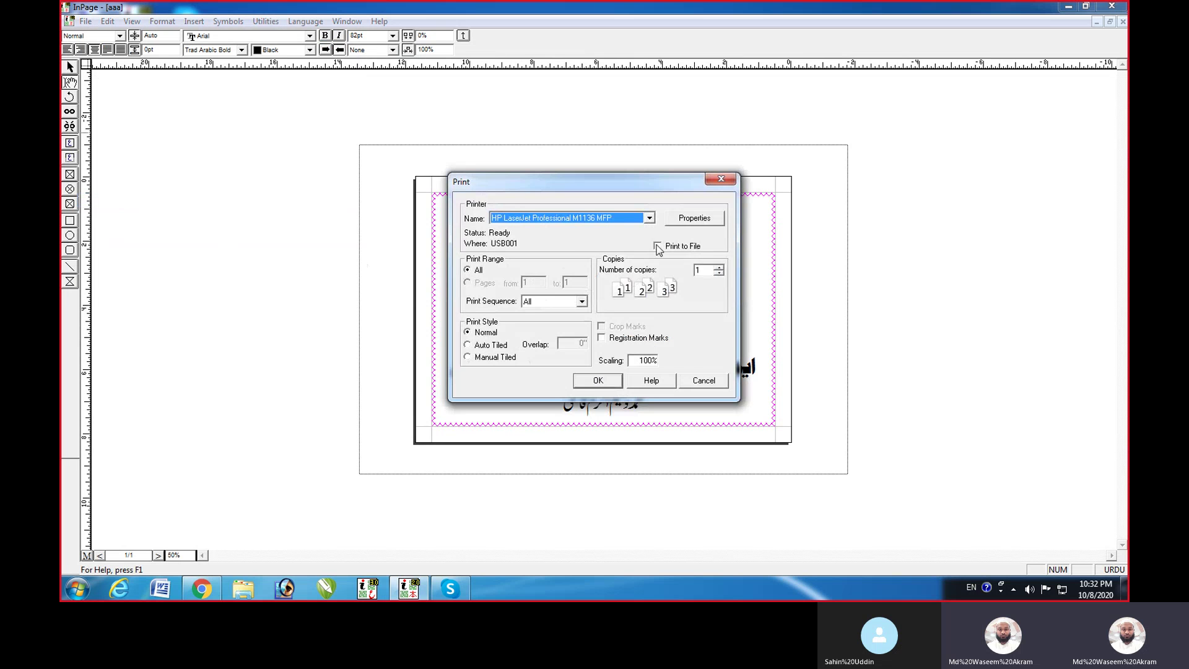
click(684, 219)
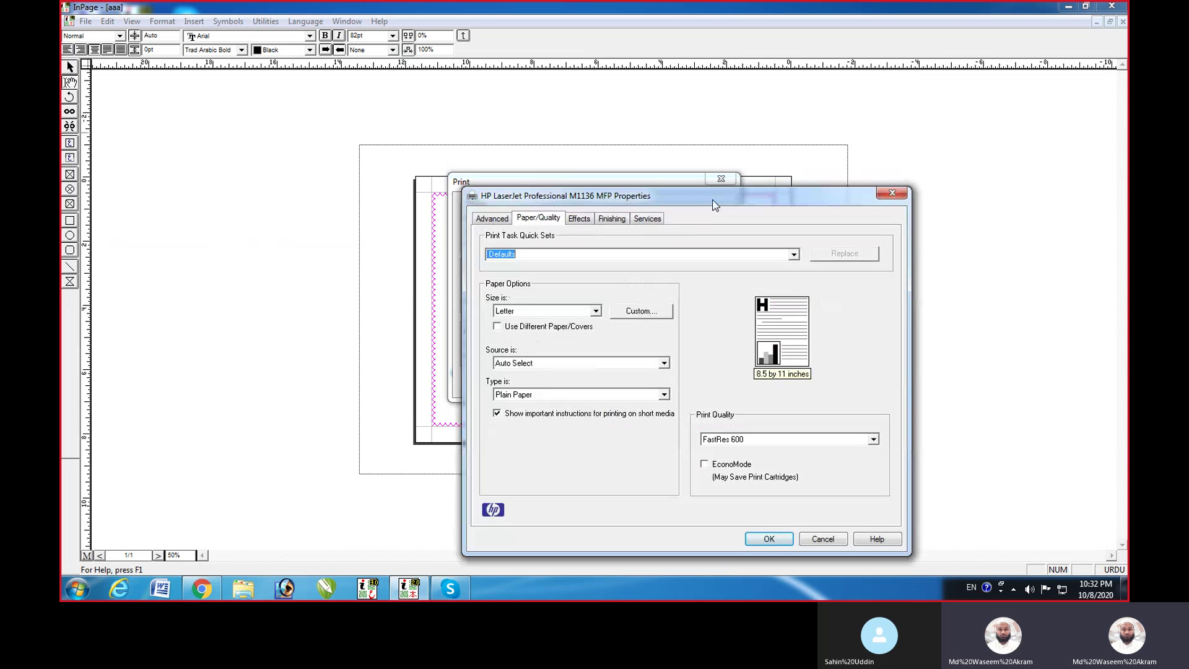
drag(710, 198, 916, 262)
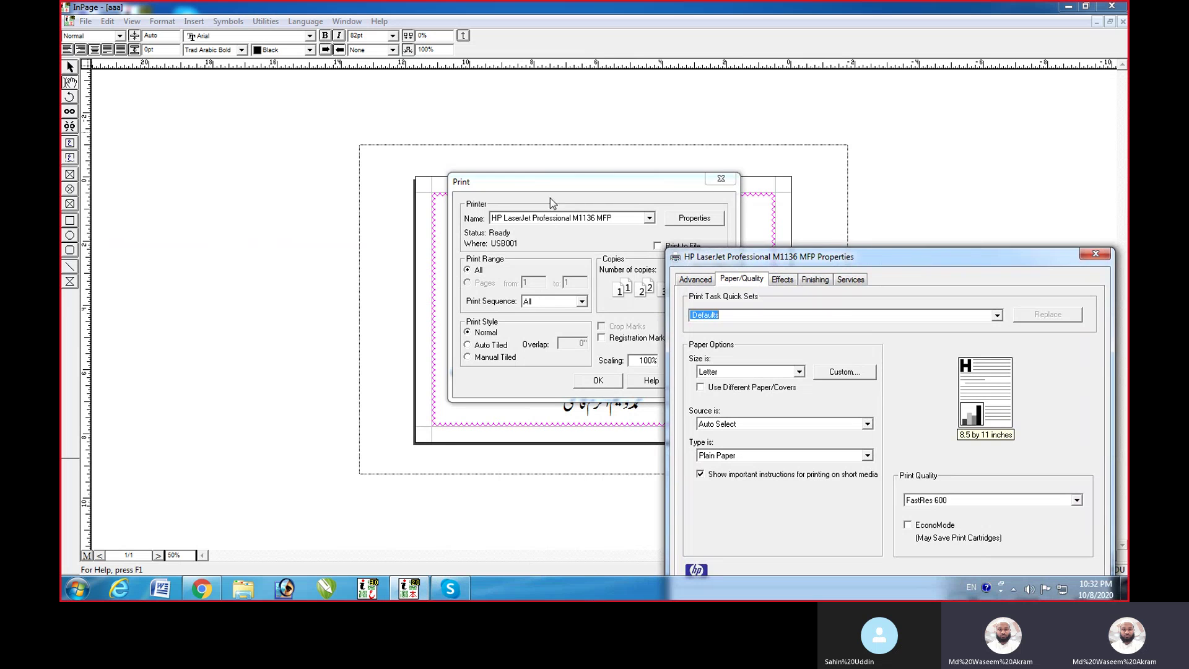
click(462, 184)
click(1095, 254)
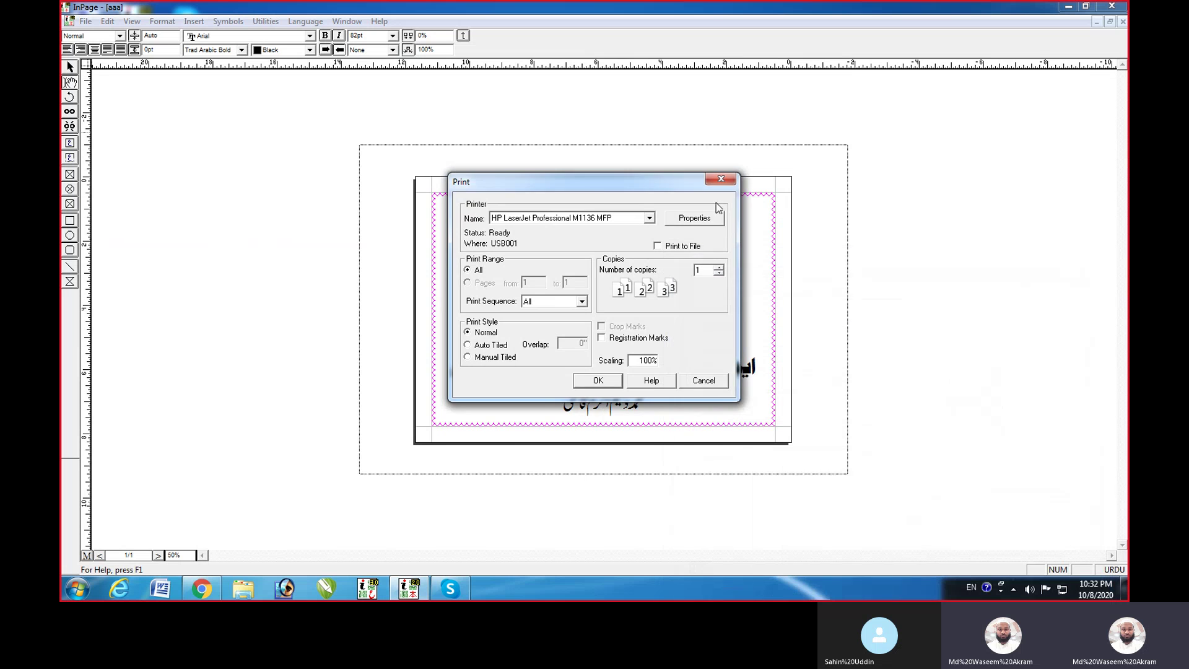
Set the HP LaserJet Professional M1136 MFP's paper size to A4 with landscape orientation in the printer properties
drag(636, 190, 298, 202)
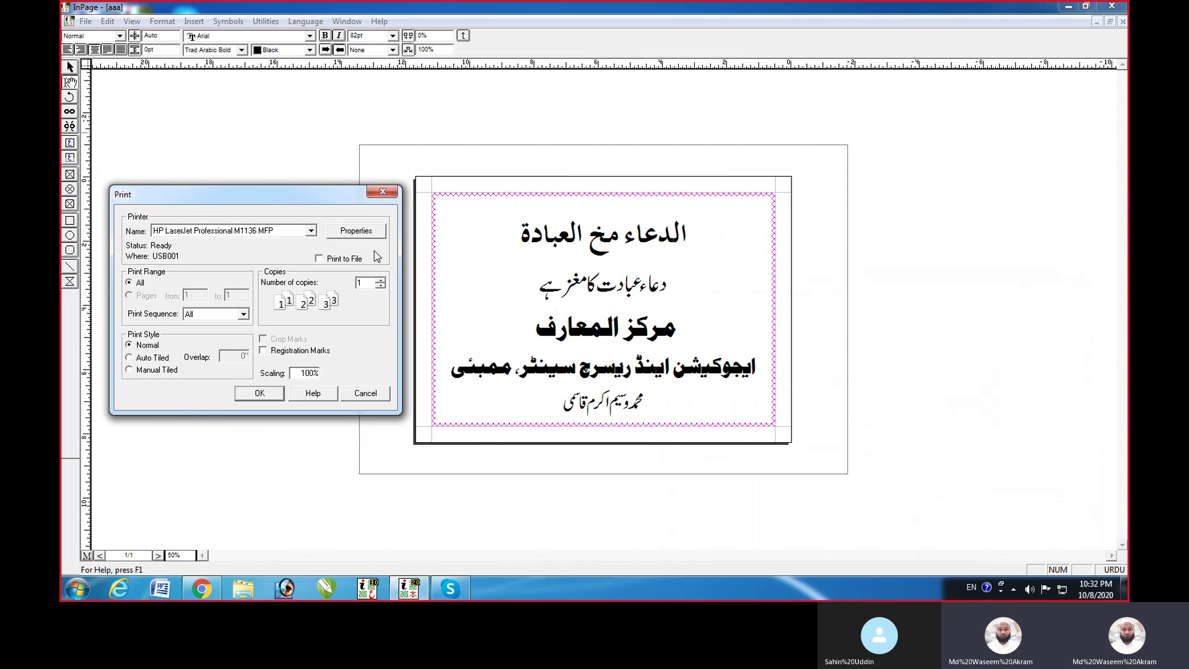
click(357, 231)
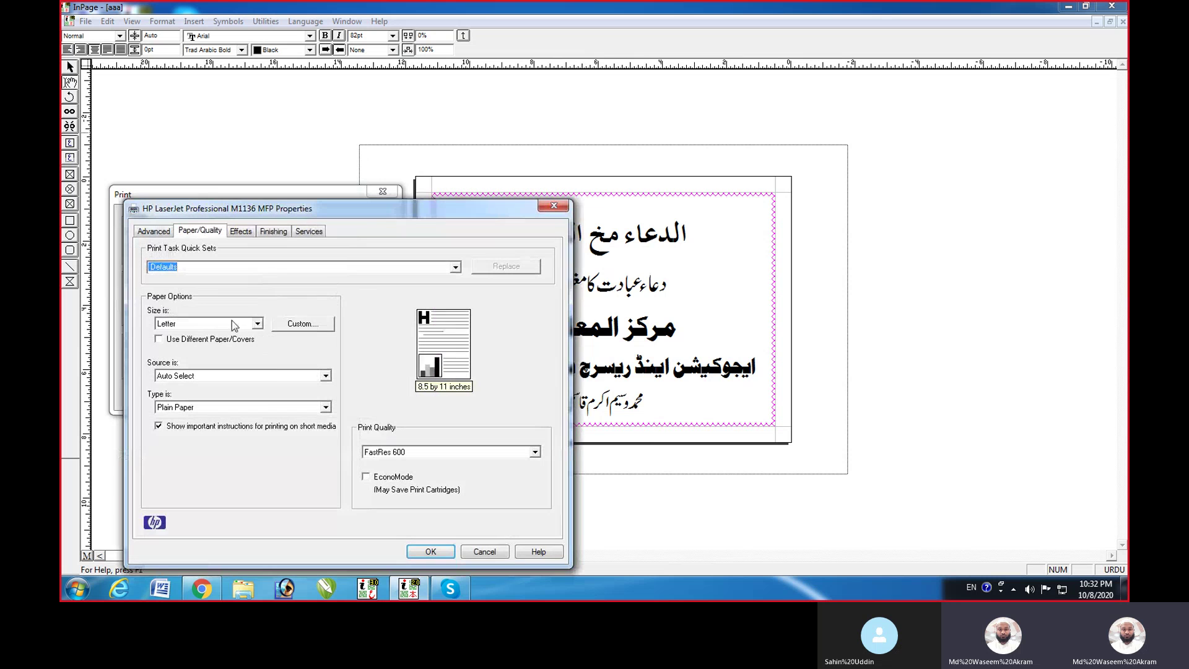
click(223, 323)
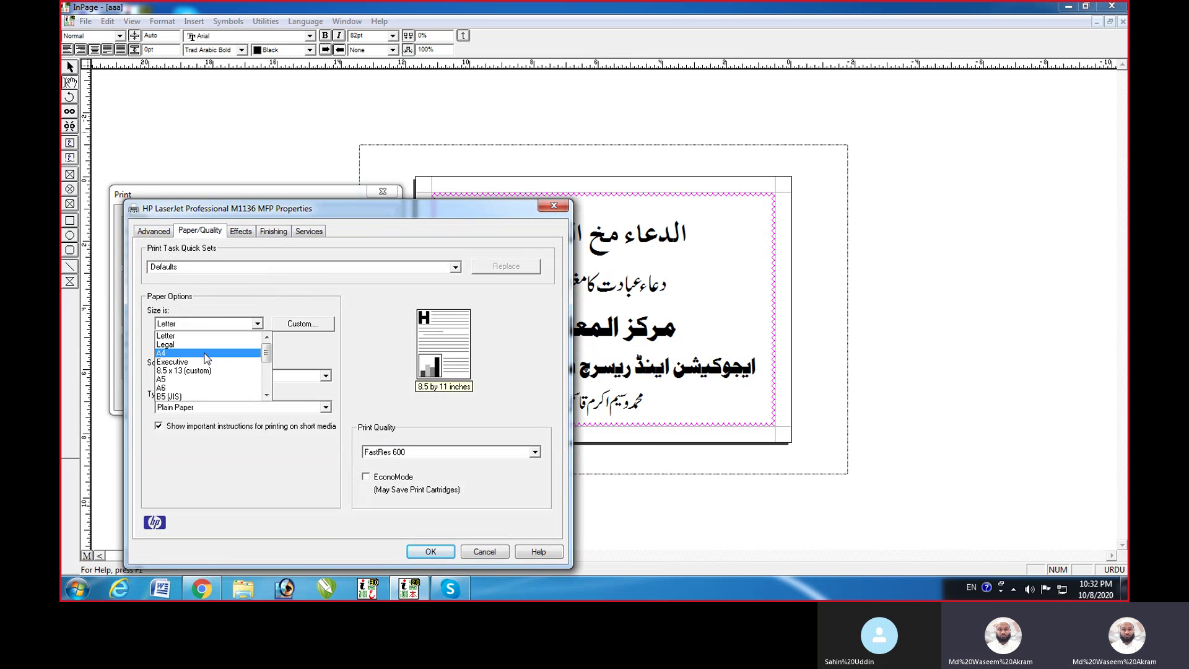
click(207, 354)
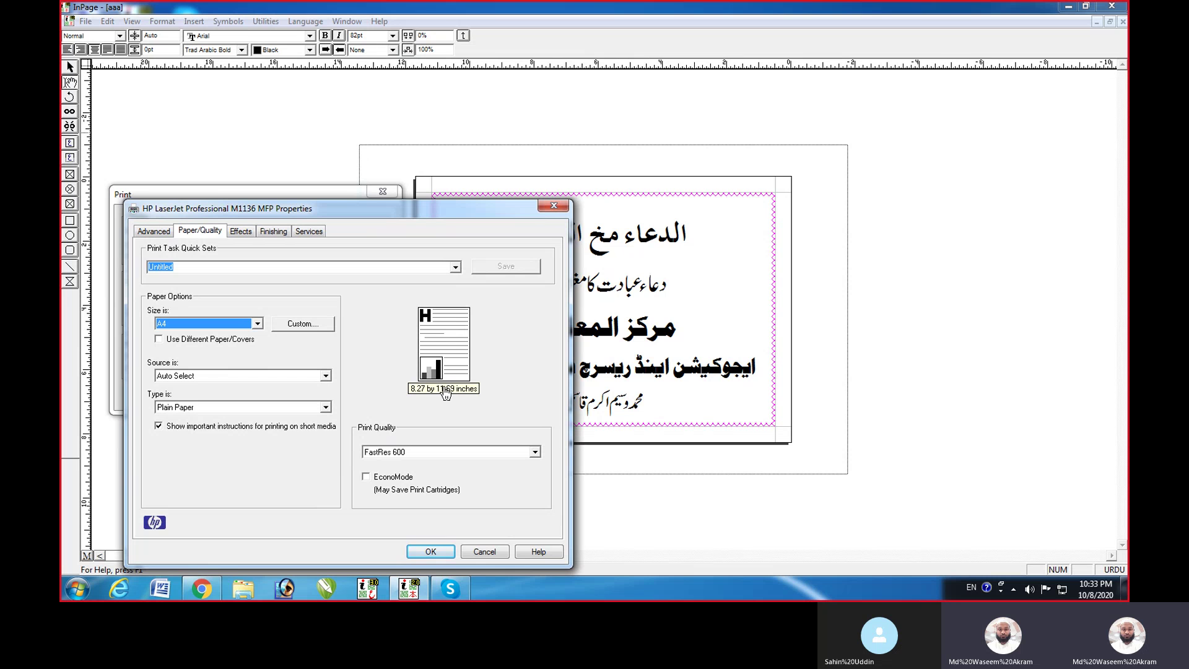
click(441, 326)
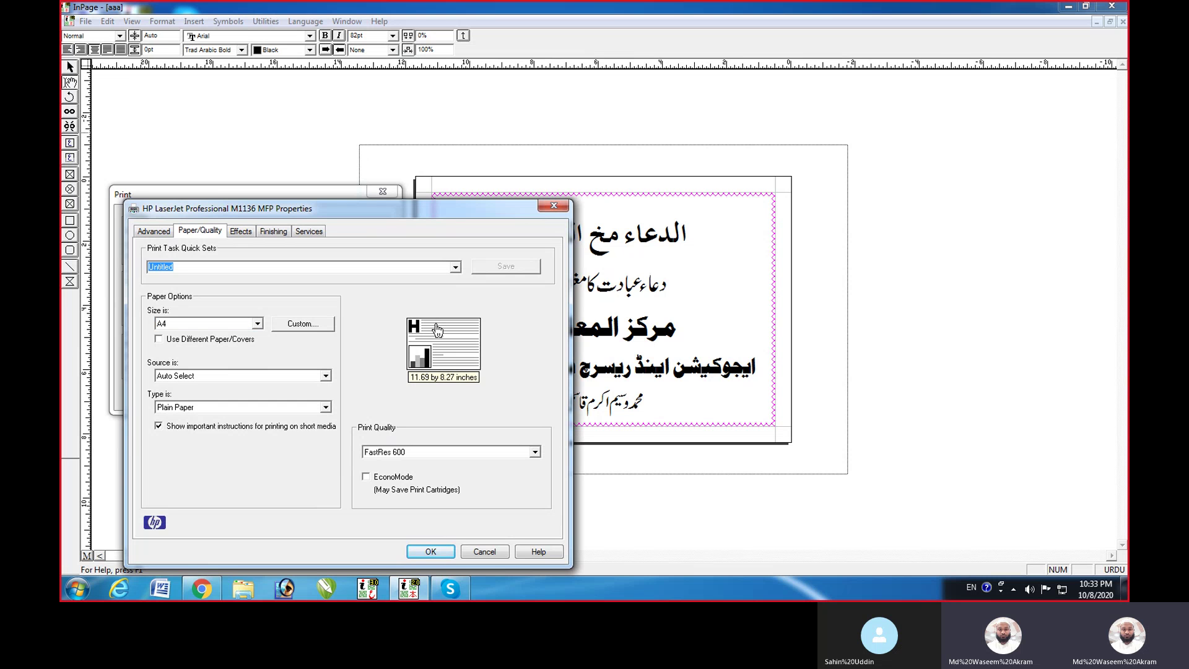
click(431, 552)
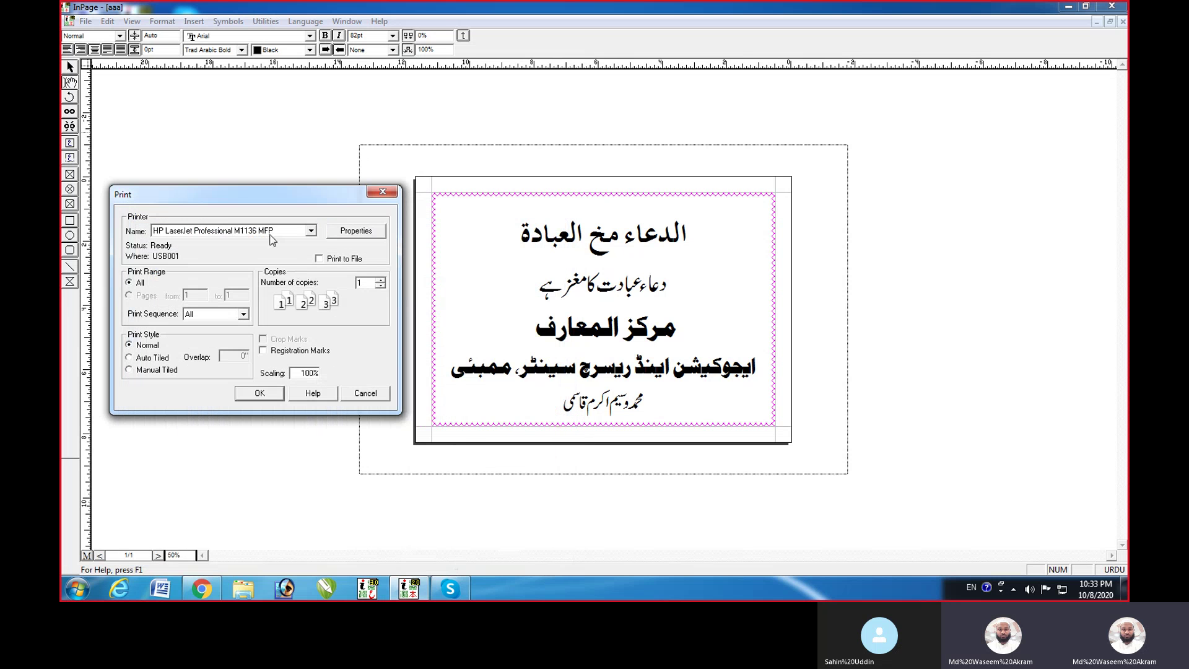
Set the number of copies to 50 and print the aaa document
drag(266, 198, 298, 236)
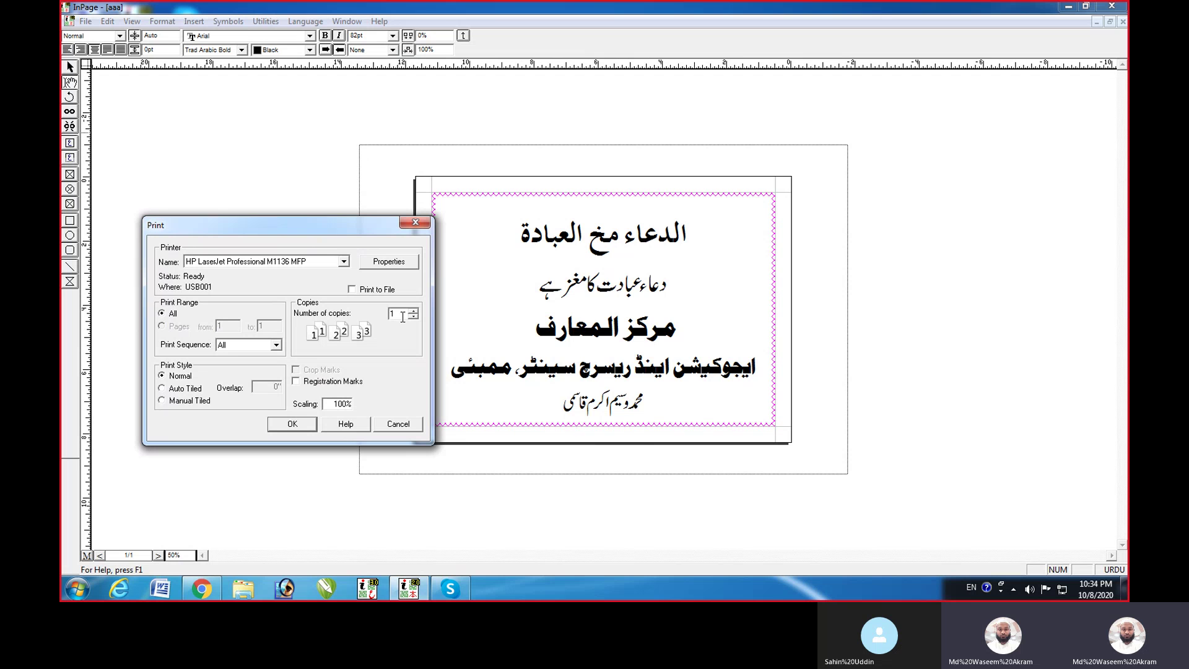
drag(401, 315, 388, 319)
text(50)
click(299, 425)
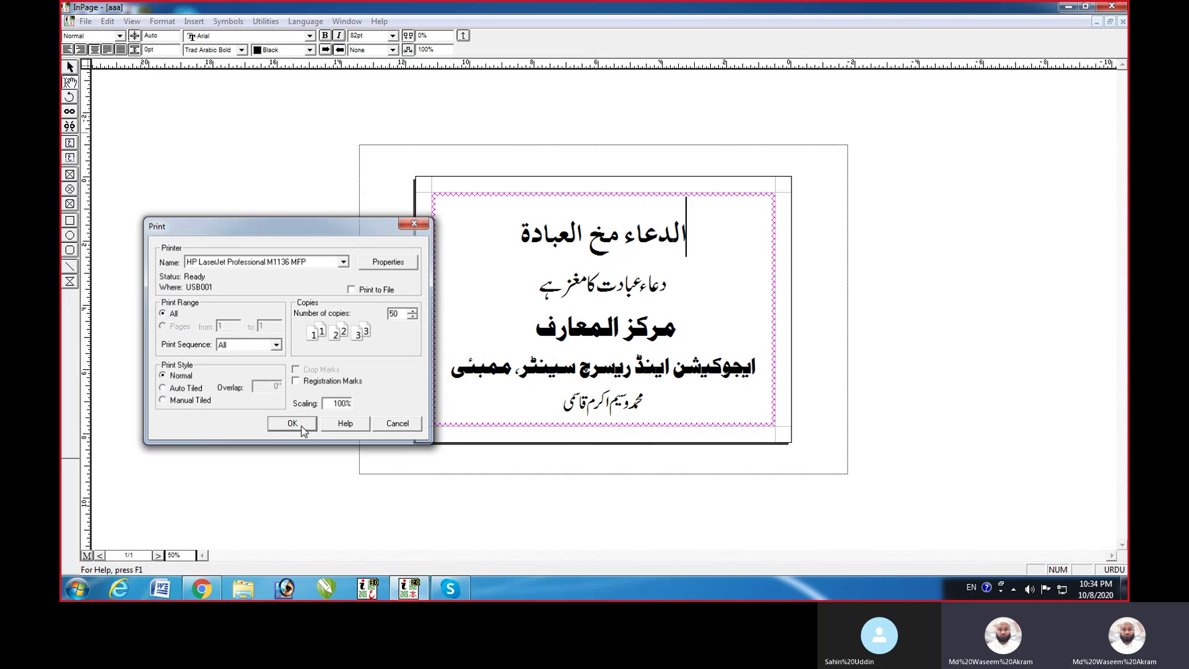
click(670, 327)
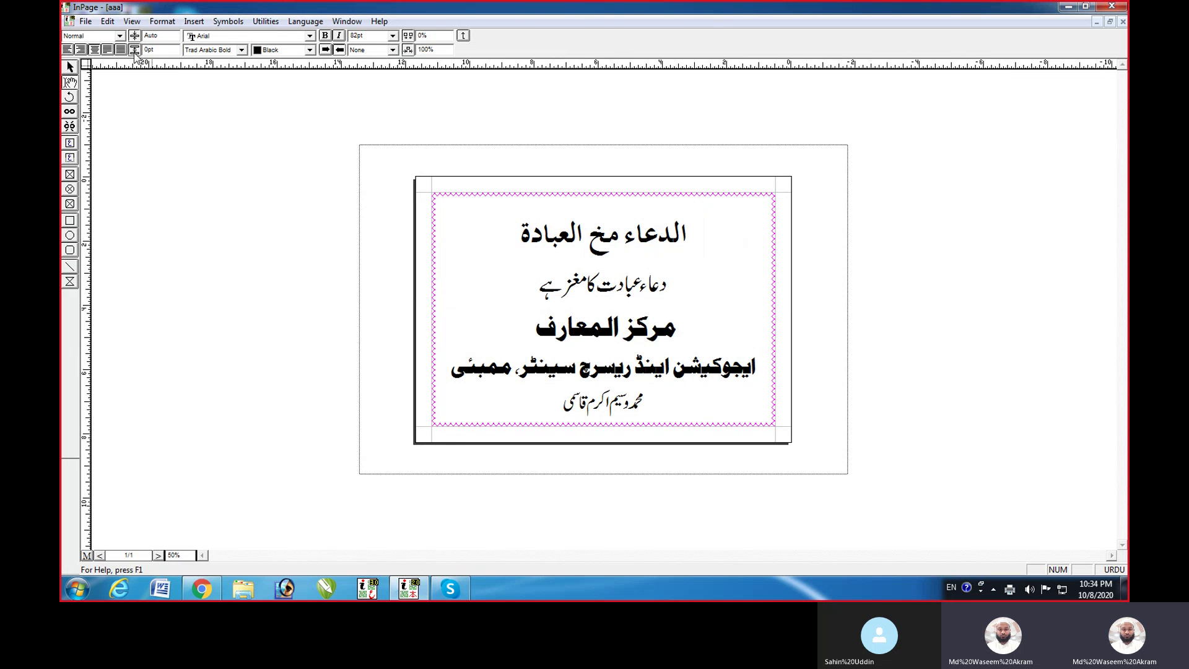
Exit InPage and dismiss the printer's status message
click(85, 22)
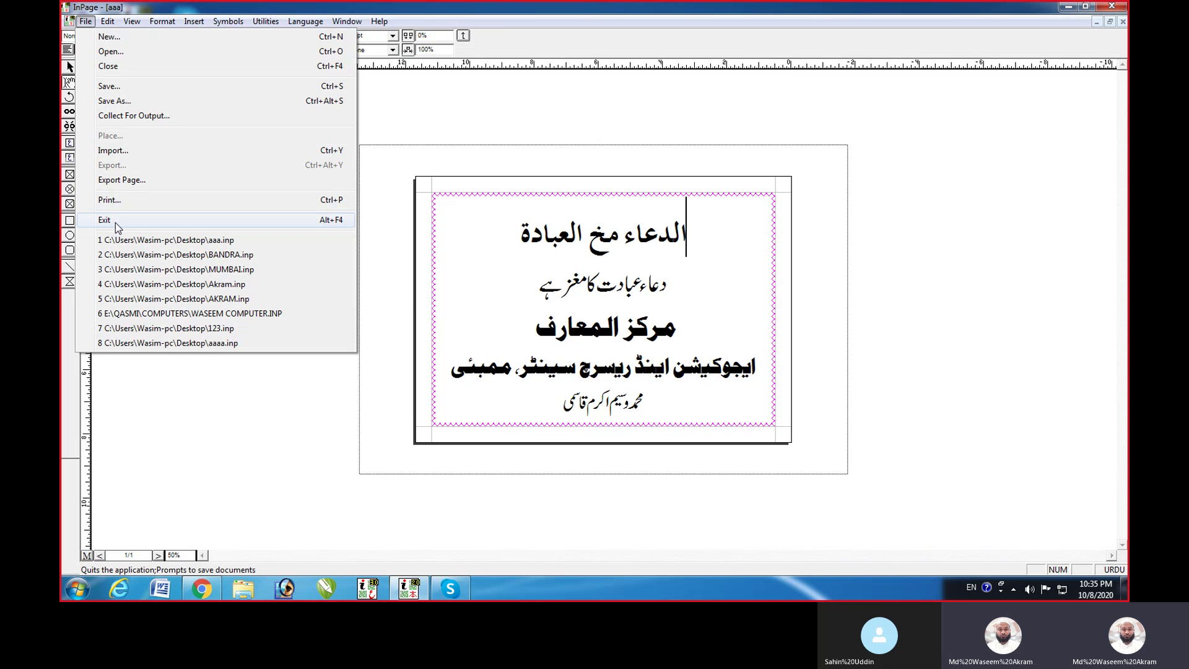
click(105, 220)
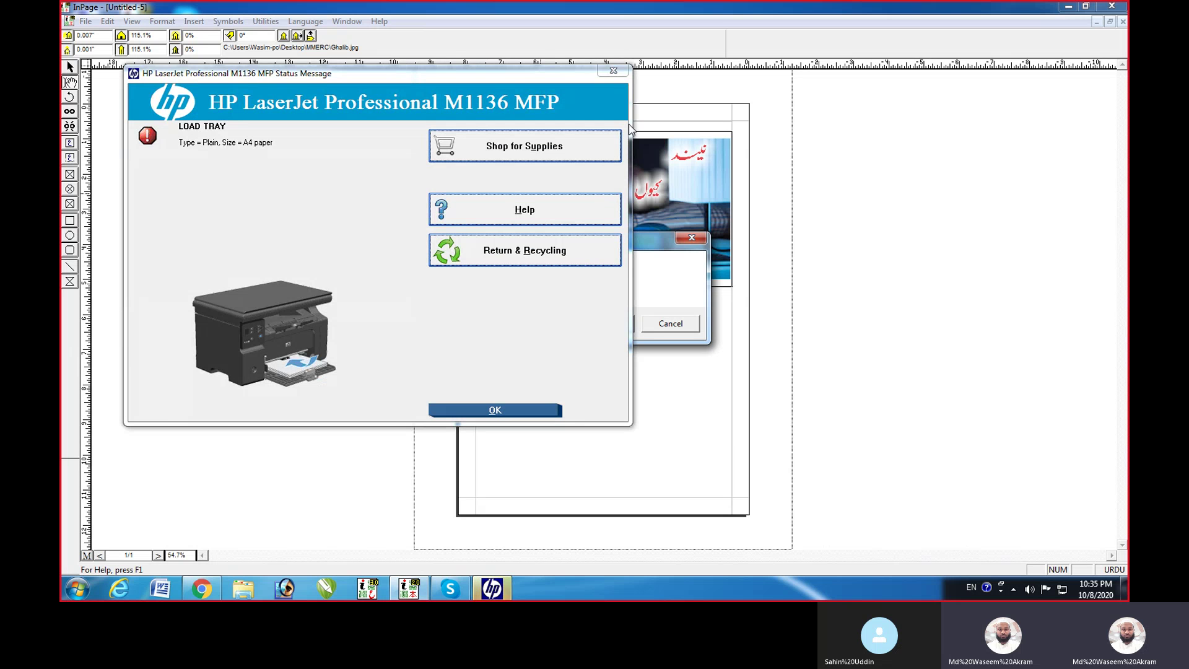
click(614, 70)
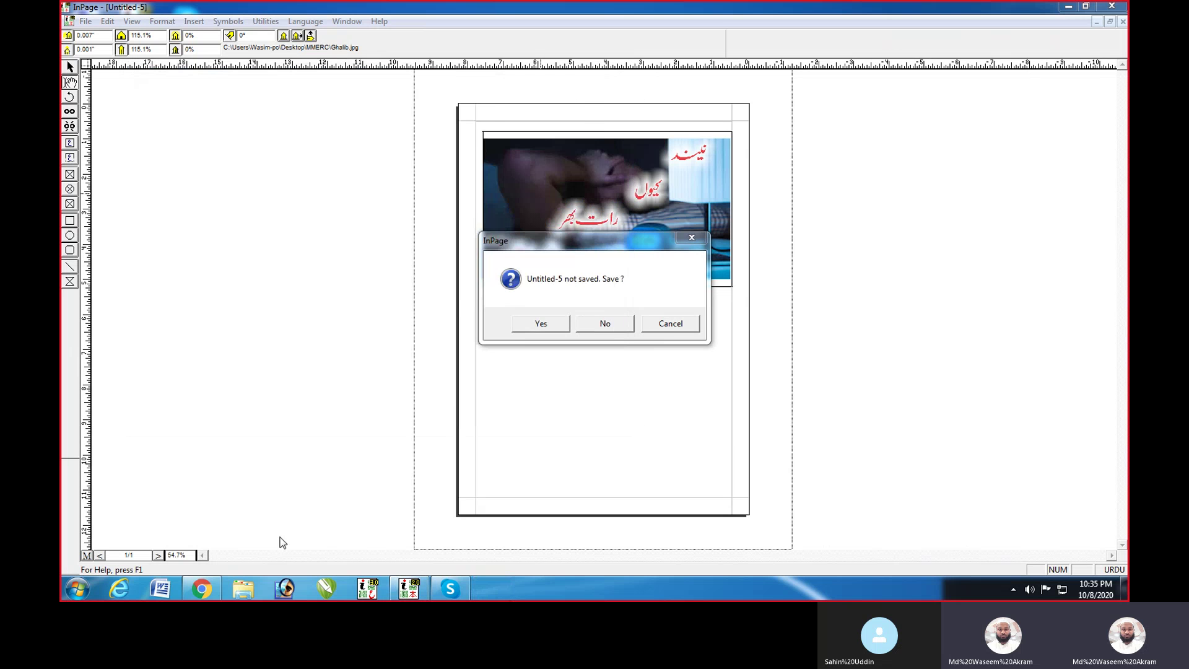